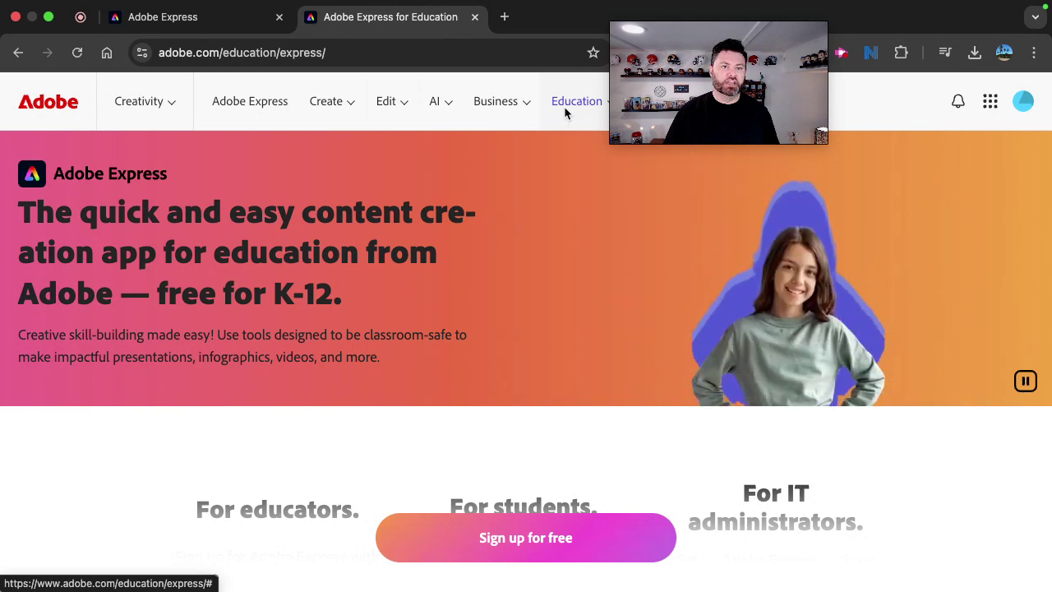
Step: Read down the Adobe Express for Education page, then switch back to the Adobe Express home tab
scroll(543, 358, down, 3)
scroll(545, 352, down, 5)
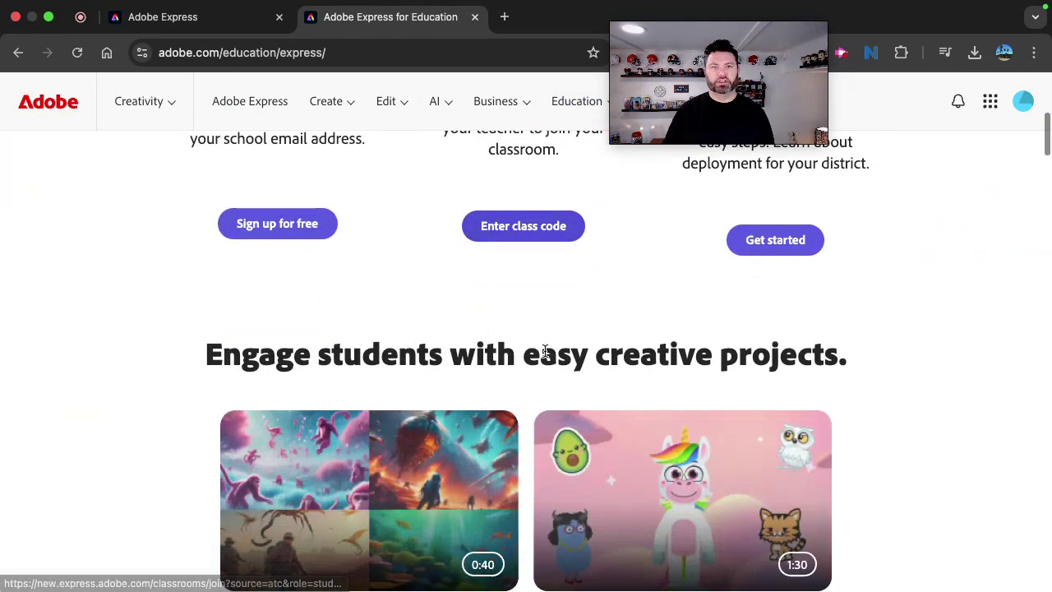
scroll(545, 356, down, 3)
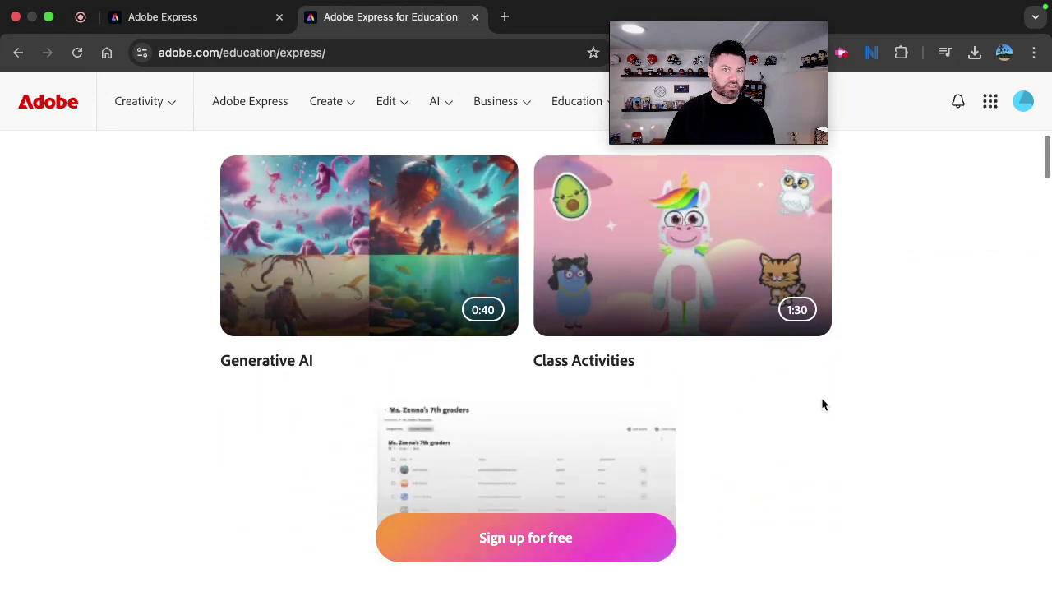
scroll(822, 403, down, 1)
scroll(822, 403, down, 5)
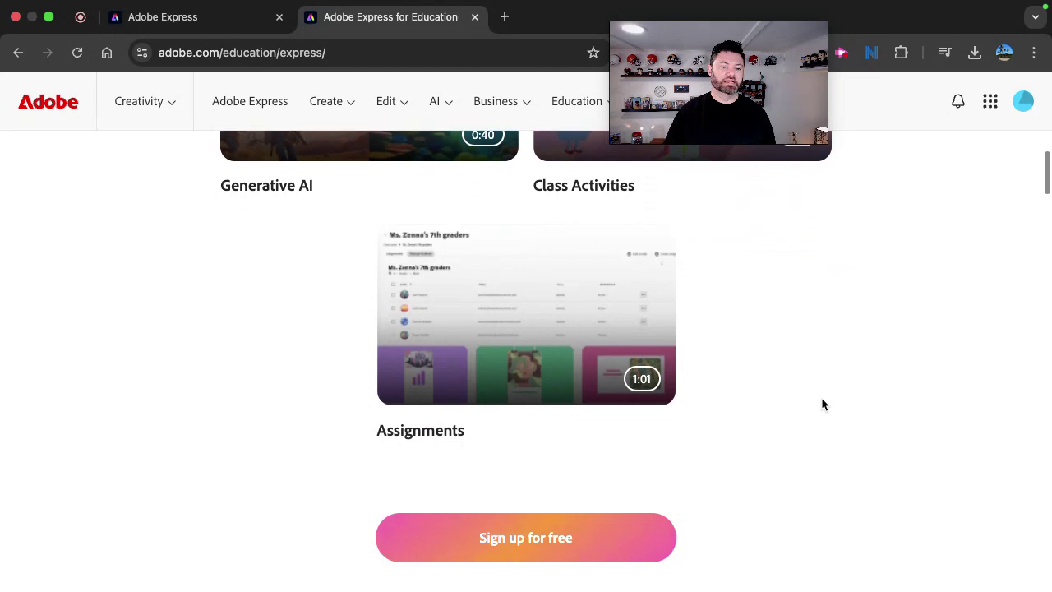
scroll(822, 403, down, 5)
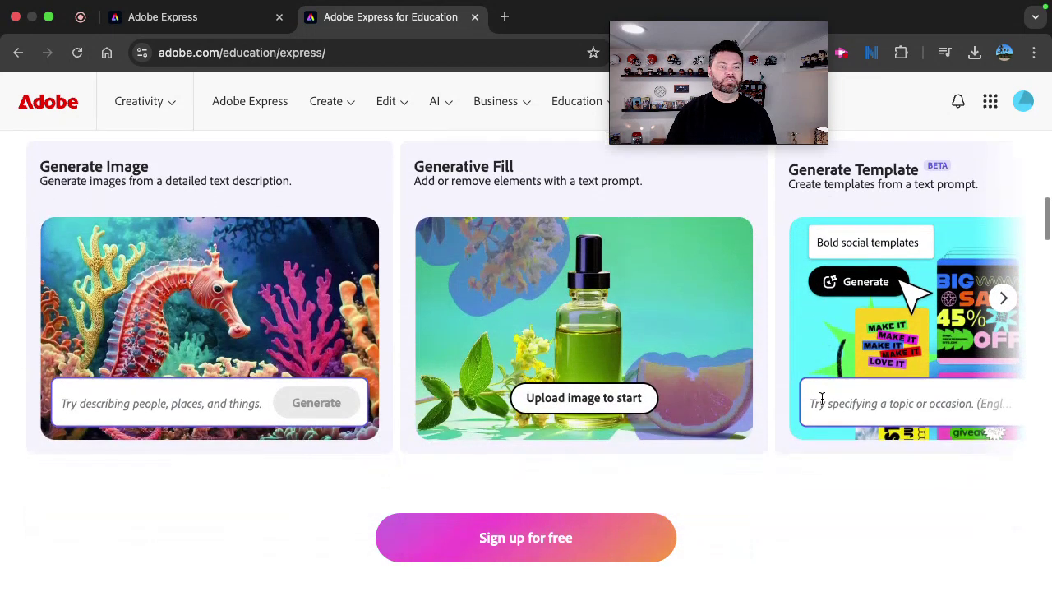
scroll(821, 397, down, 4)
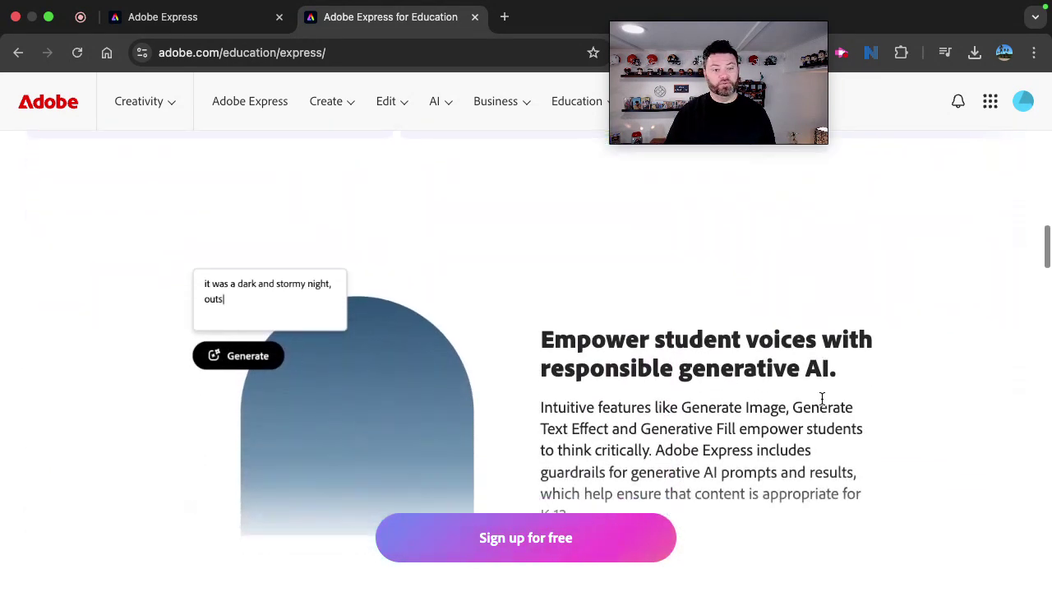
scroll(821, 397, down, 8)
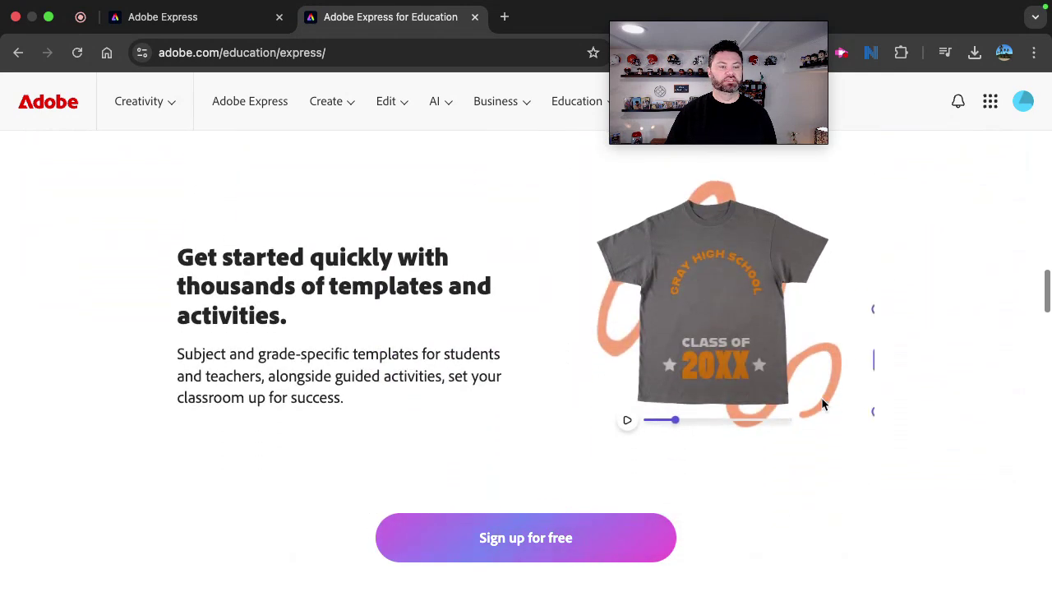
scroll(822, 397, down, 6)
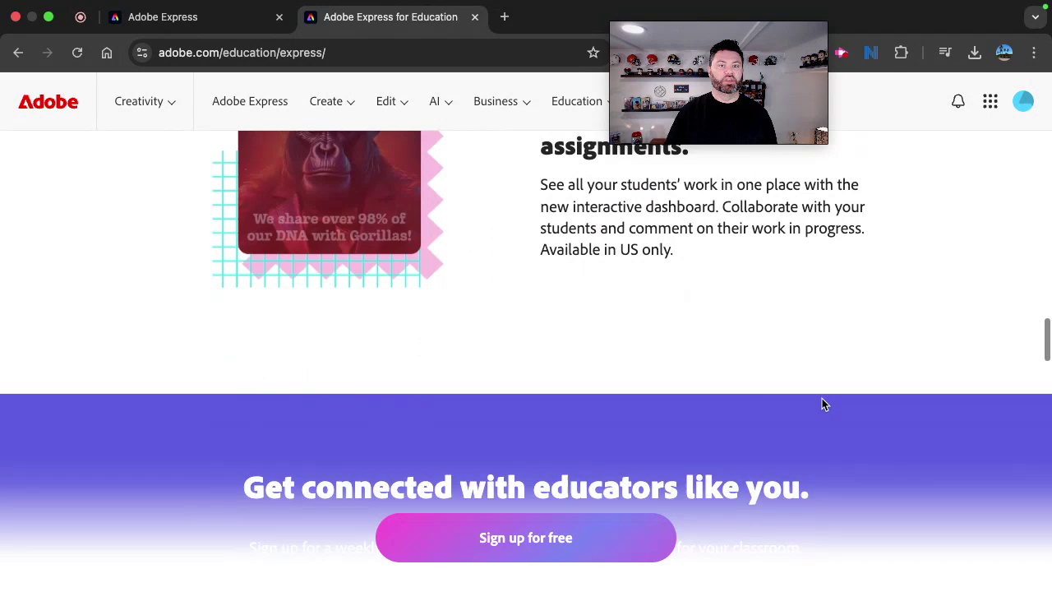
scroll(822, 403, up, 1)
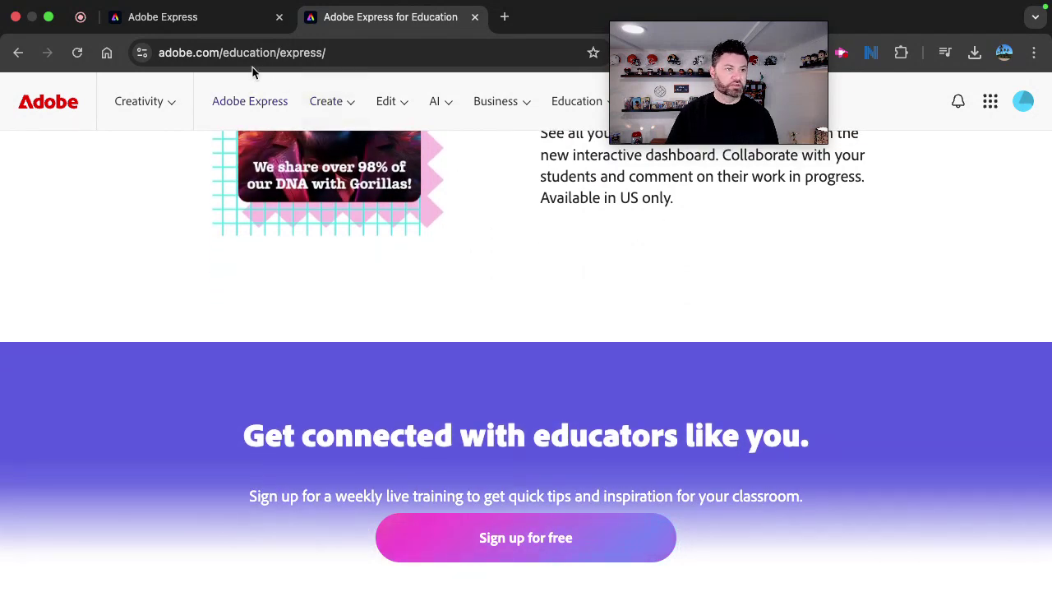
click(180, 28)
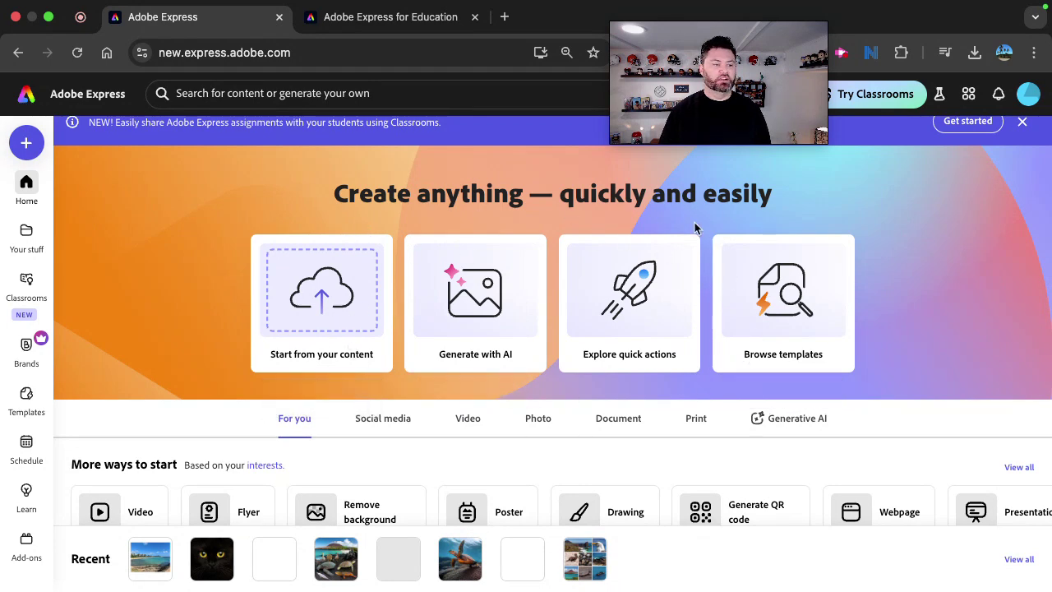
scroll(718, 236, up, 1)
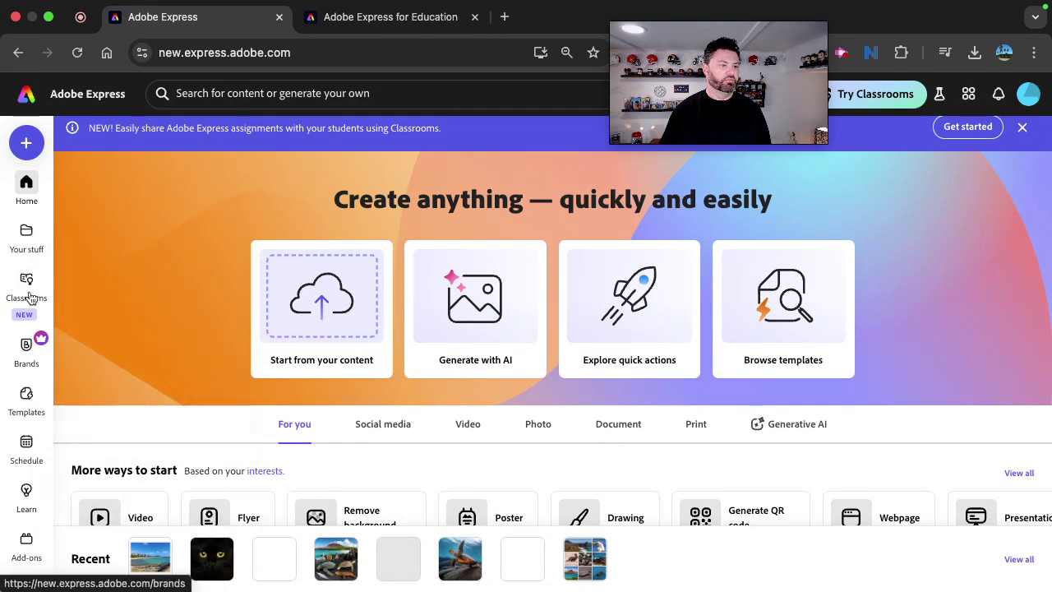
mouse_move(31, 237)
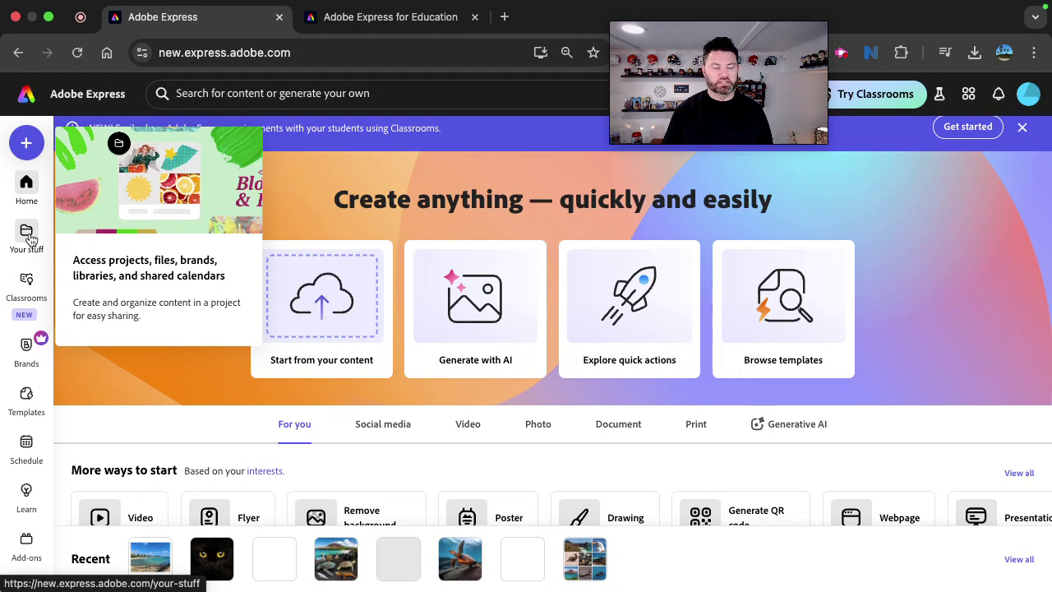
click(31, 238)
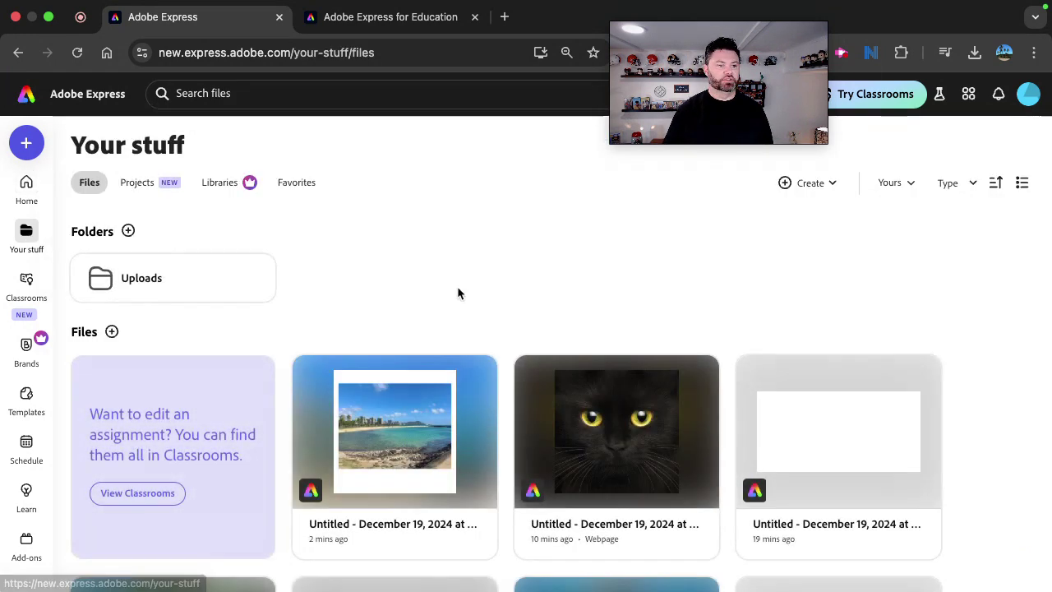
scroll(458, 289, down, 3)
scroll(460, 293, down, 1)
scroll(461, 293, up, 4)
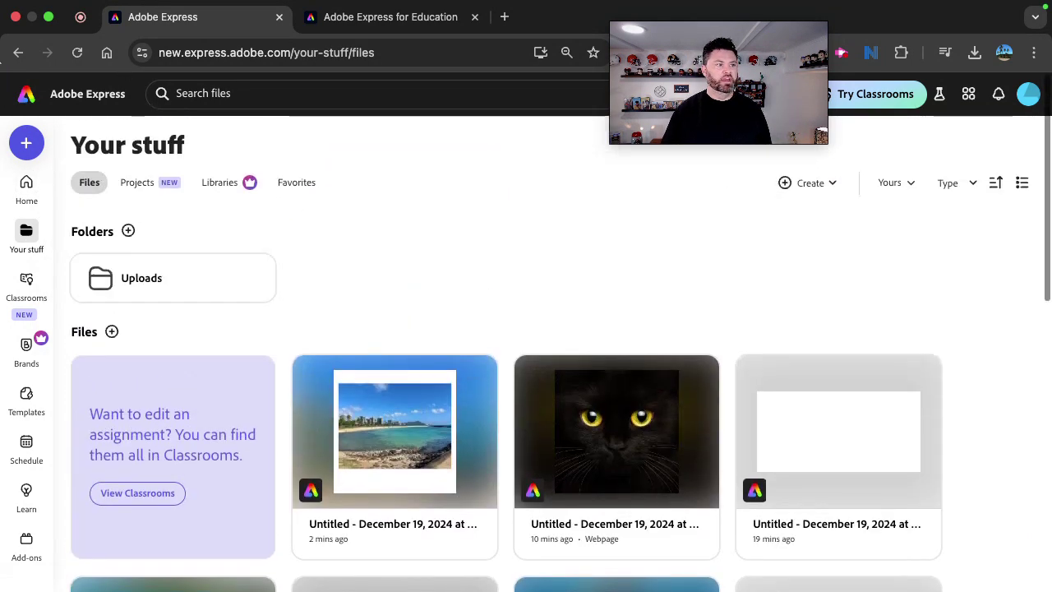
click(32, 190)
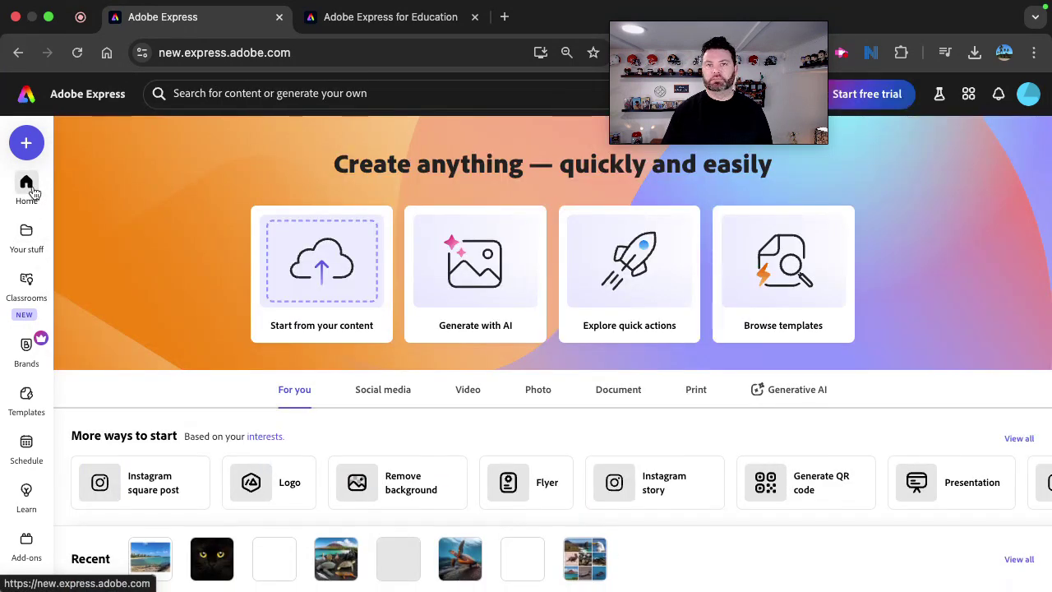
mouse_move(40, 288)
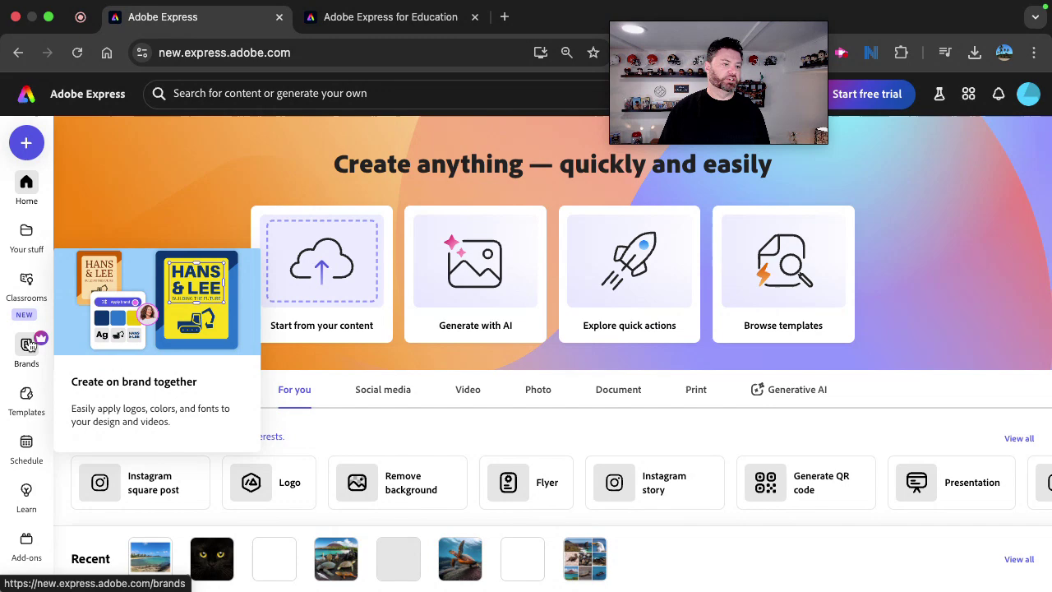
mouse_move(28, 408)
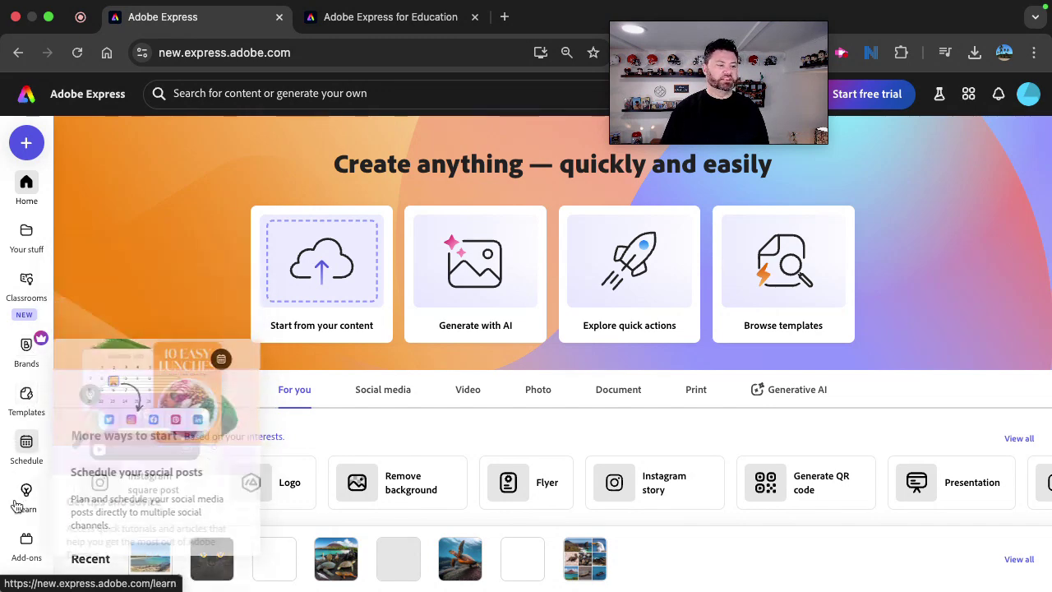
mouse_move(27, 509)
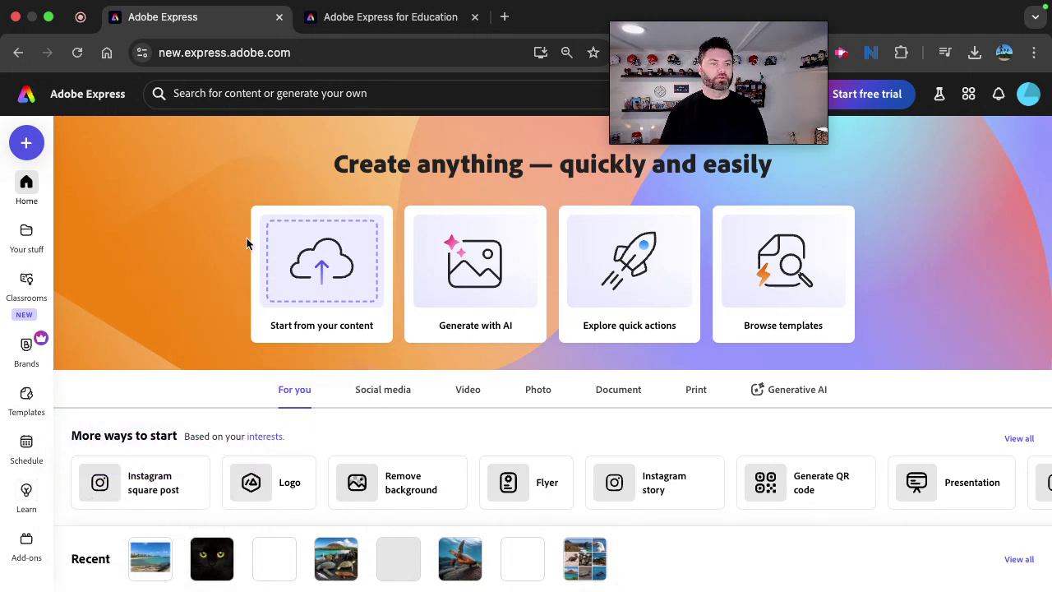
click(28, 144)
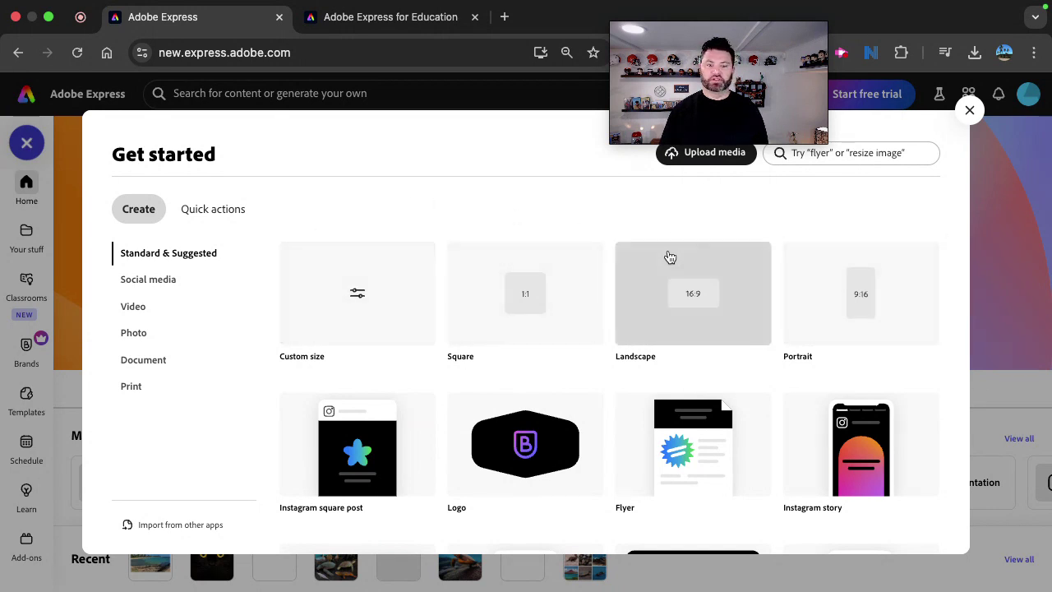
scroll(443, 379, down, 4)
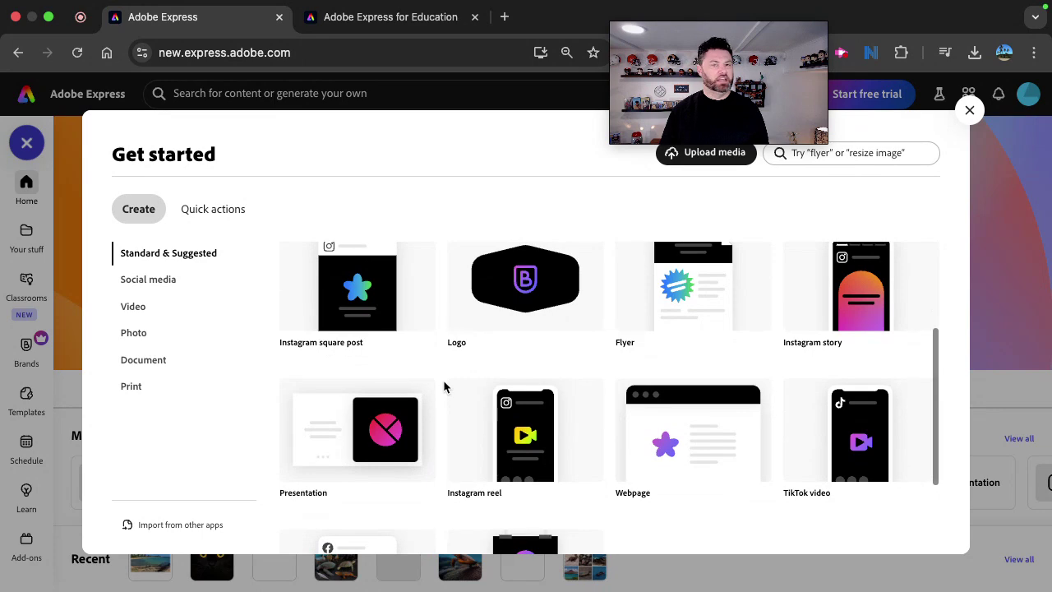
scroll(721, 392, down, 2)
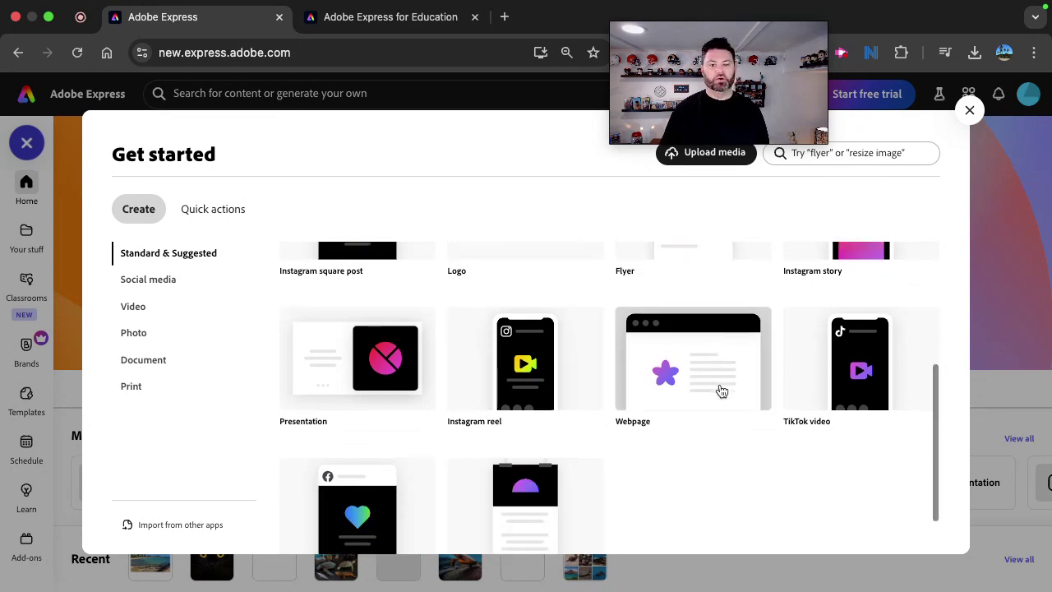
scroll(722, 393, down, 2)
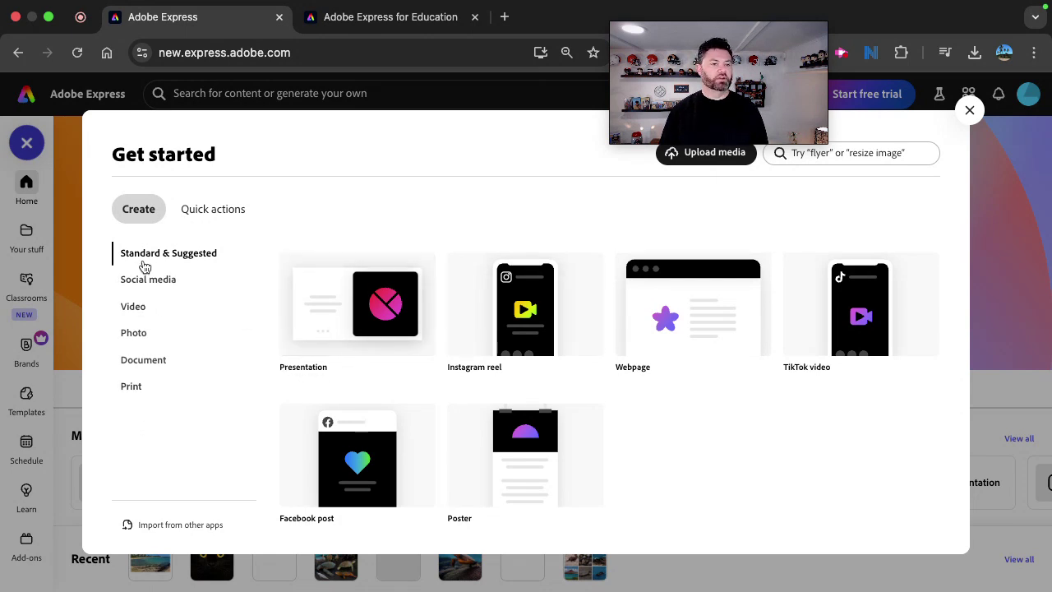
click(970, 124)
Step: Start a design from the beach photo IMG_5879.JPG and browse its recommended Hawaii templates
scroll(351, 272, down, 1)
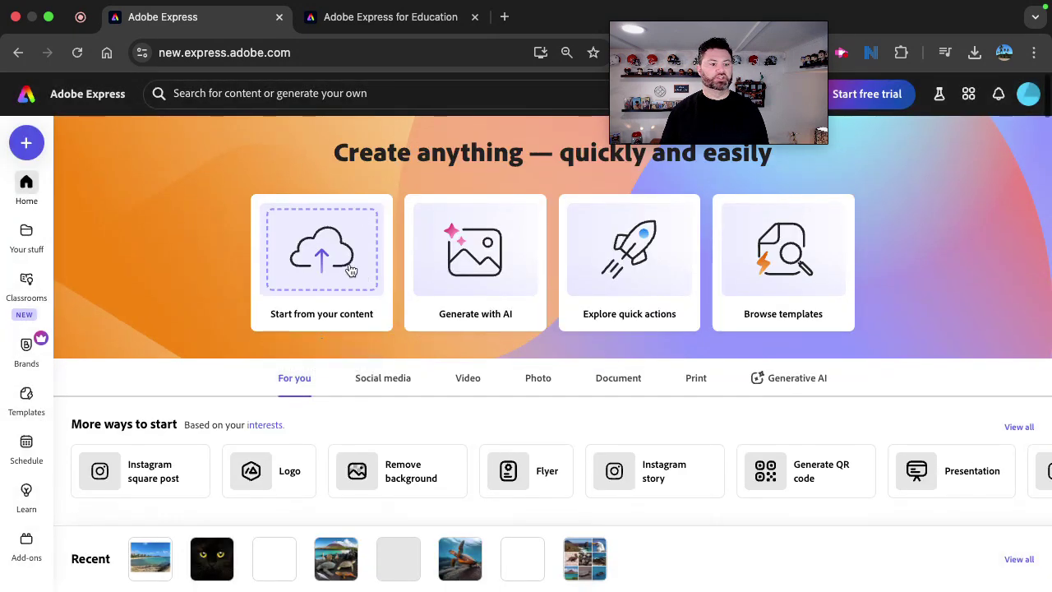
click(340, 267)
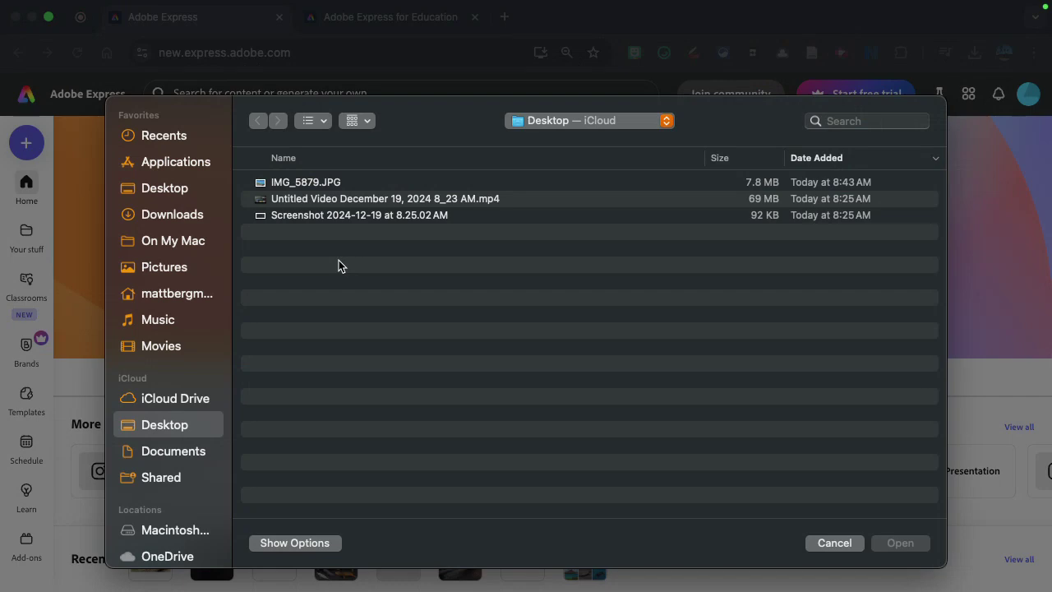
double_click(352, 181)
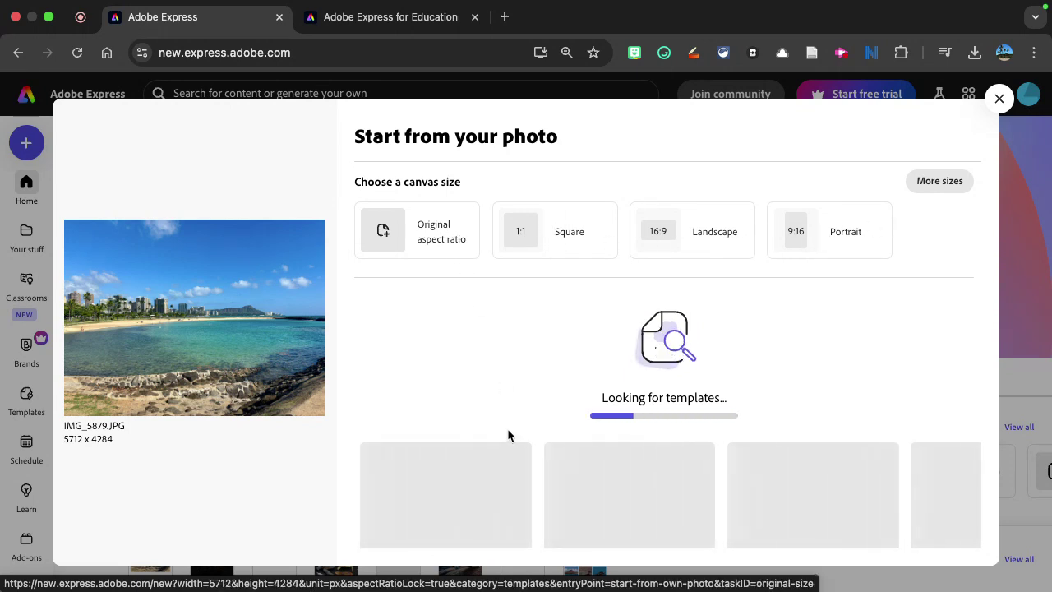
scroll(823, 433, down, 2)
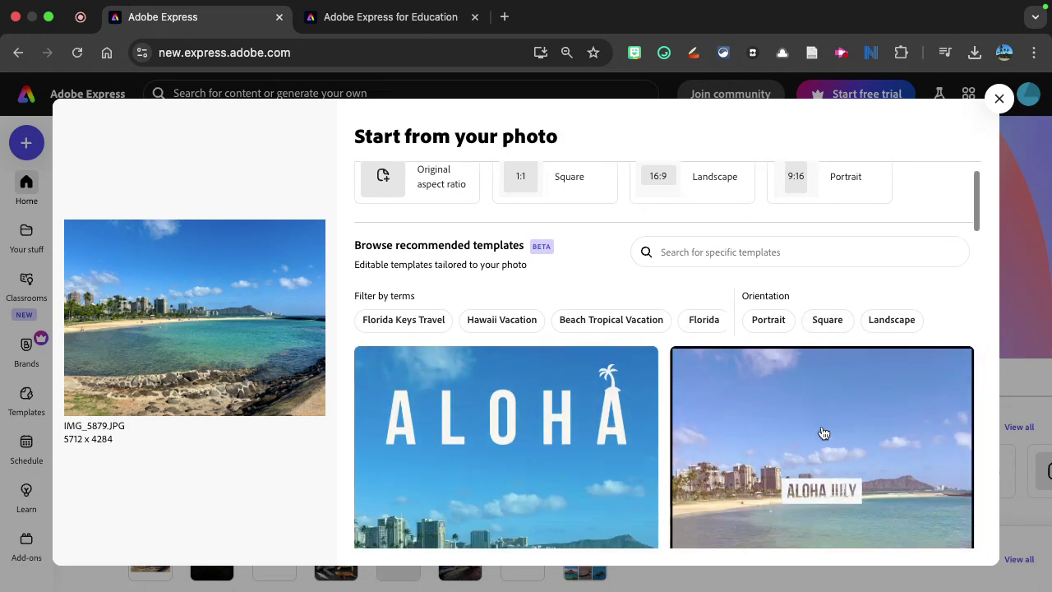
scroll(823, 433, down, 4)
scroll(824, 433, up, 6)
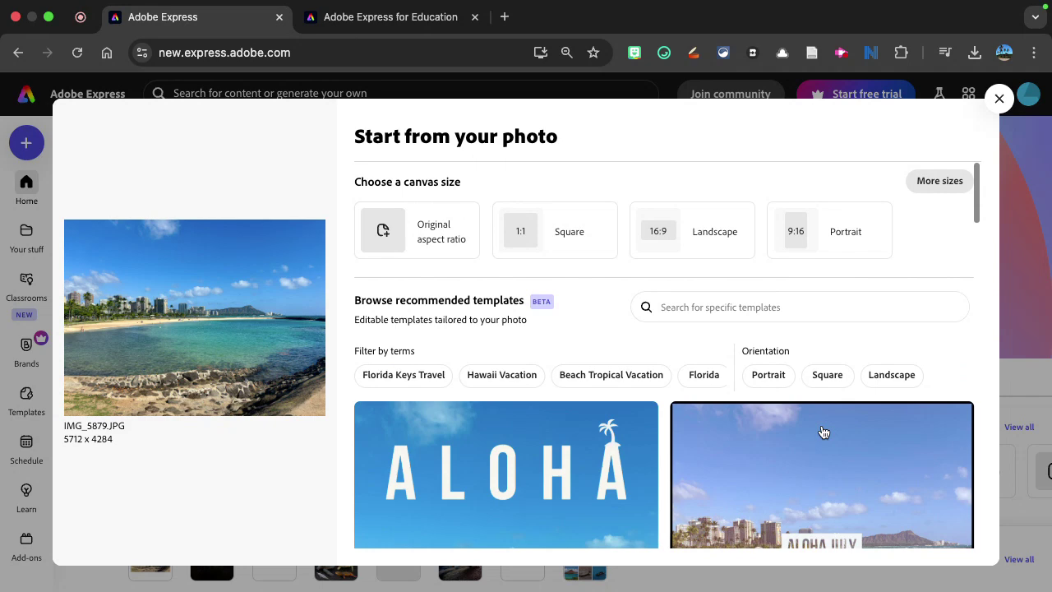
Step: Create an Instagram square page with the beach photo enlarged across its middle
click(548, 256)
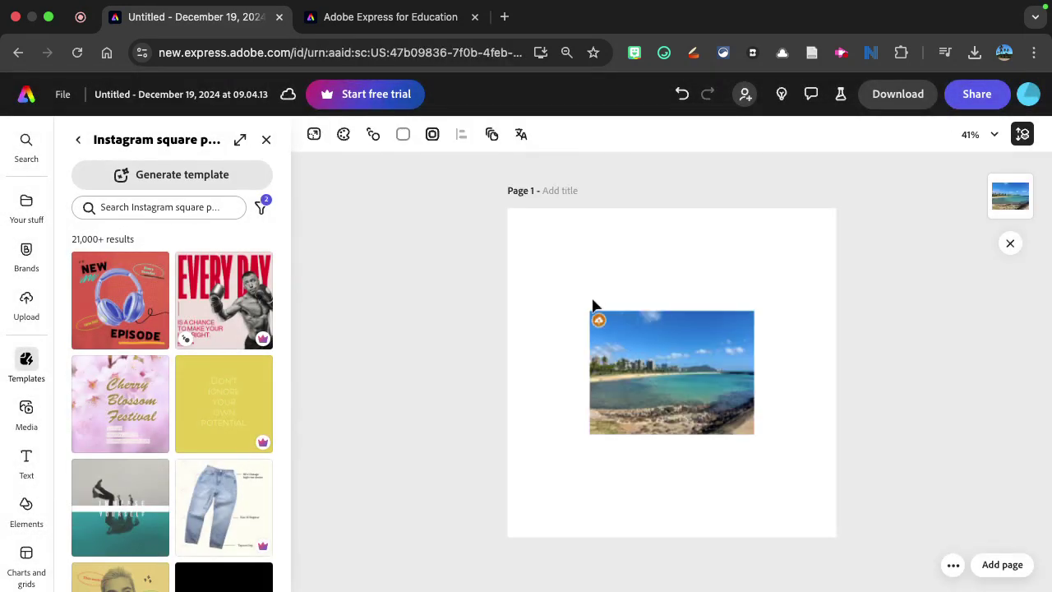
click(698, 374)
drag(698, 374, 626, 295)
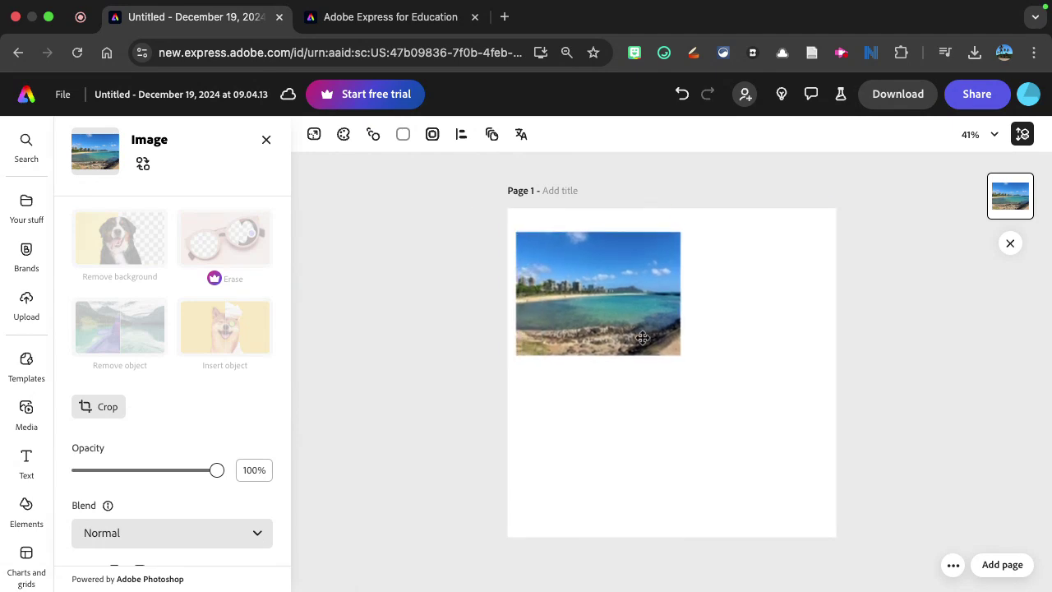
drag(642, 338, 825, 468)
drag(756, 378, 755, 402)
click(773, 228)
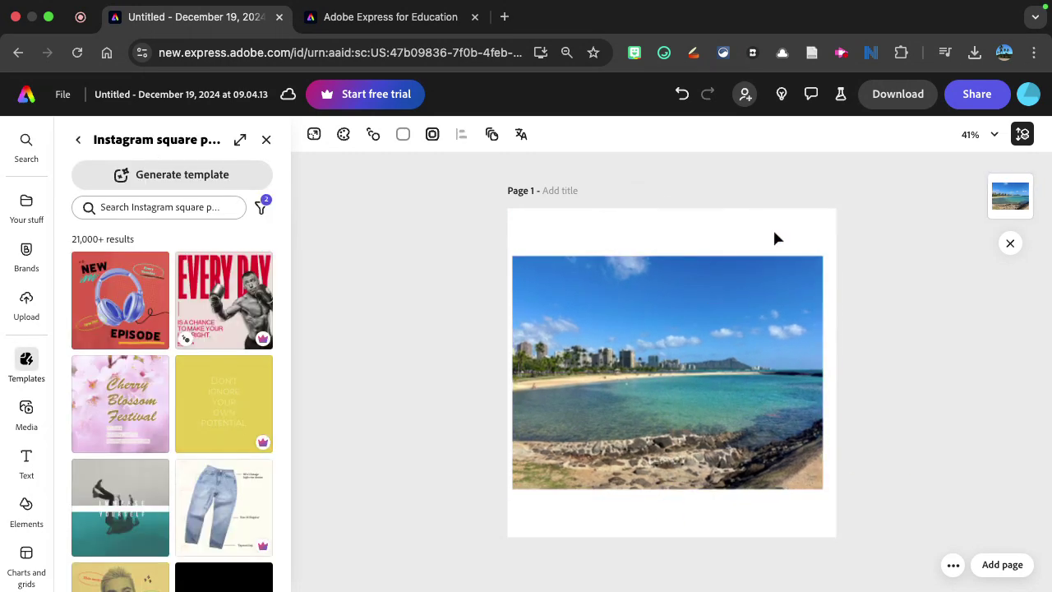
Step: Change the page background colour to black
right_click(773, 230)
click(771, 237)
click(404, 136)
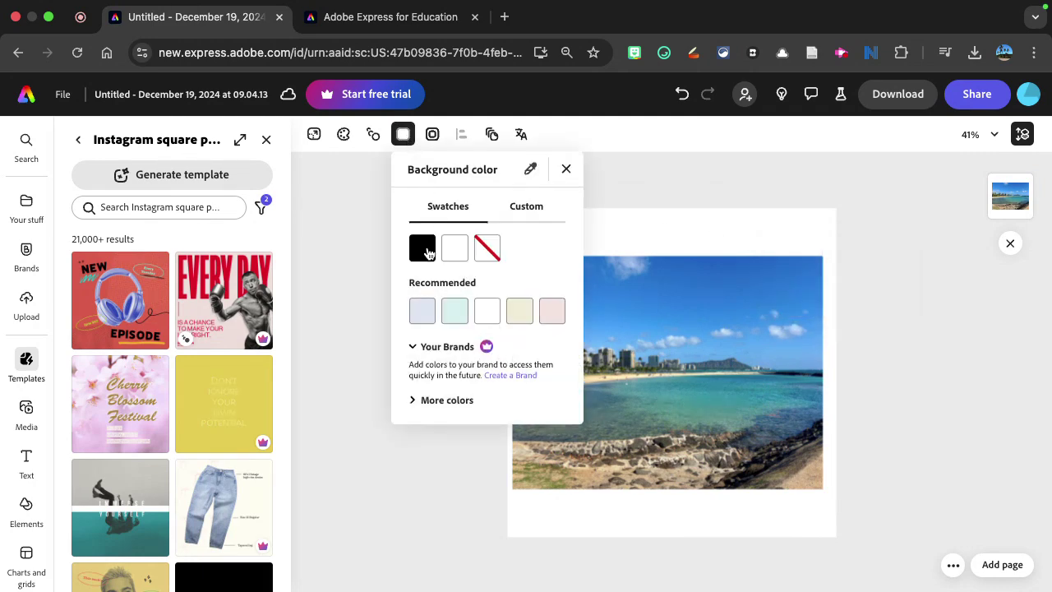
click(423, 248)
click(650, 227)
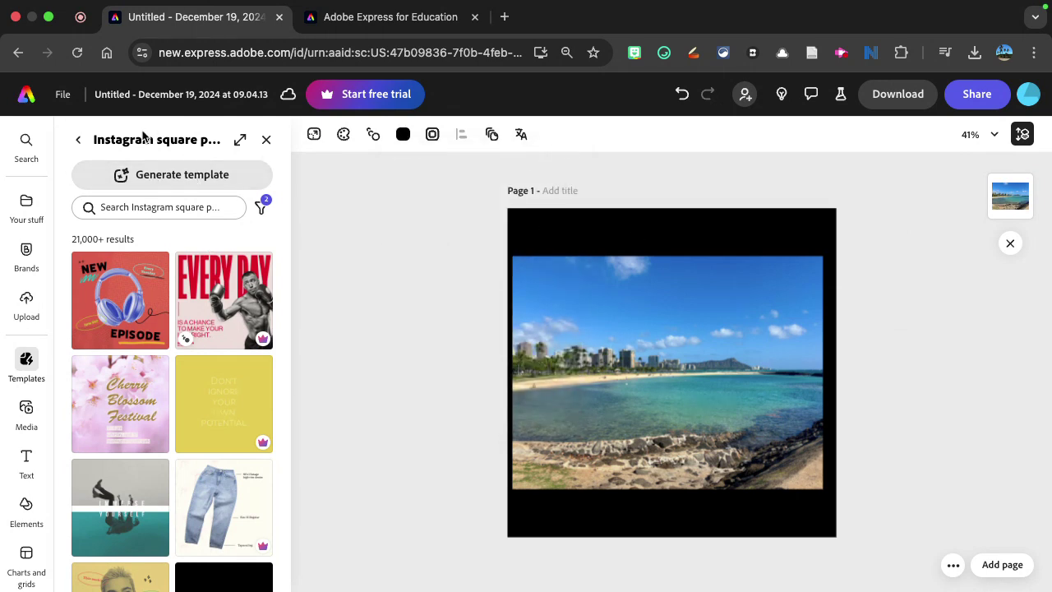
Step: Add an 'Aloha!' text box and move it over the sky near the photo's top
click(78, 140)
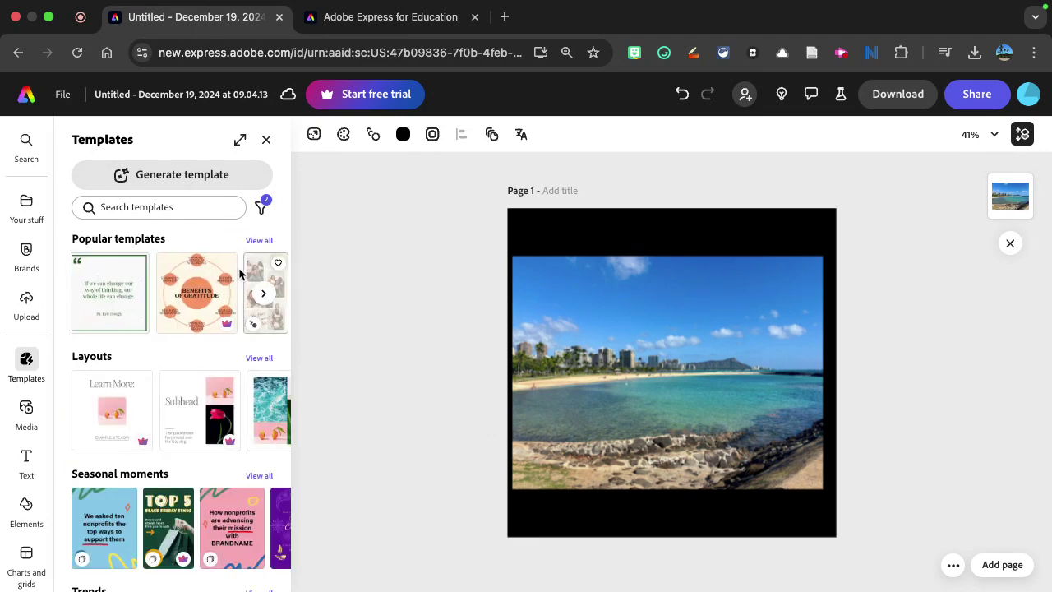
scroll(207, 272, down, 1)
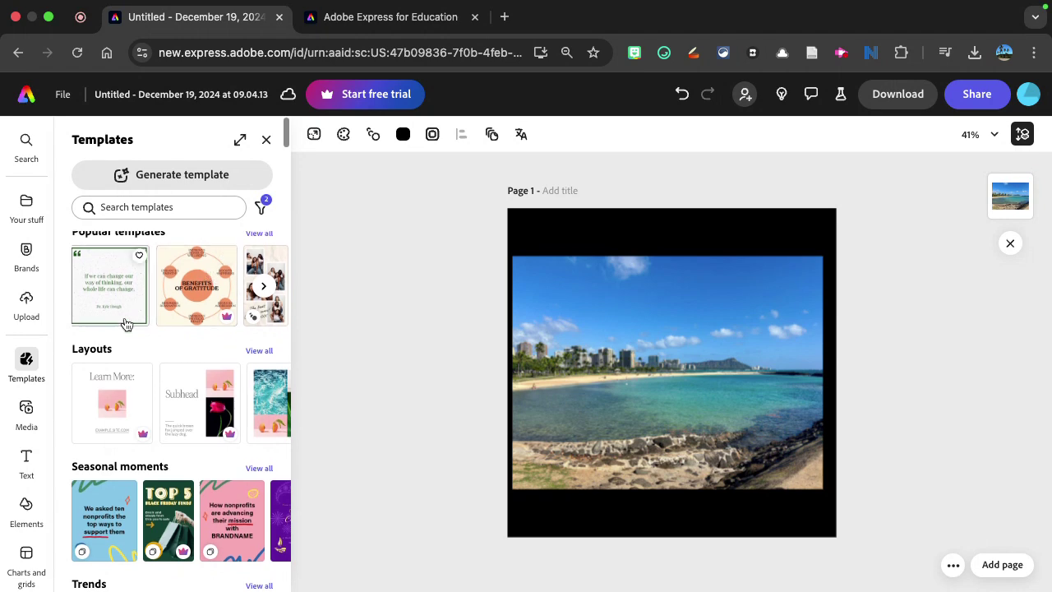
click(26, 460)
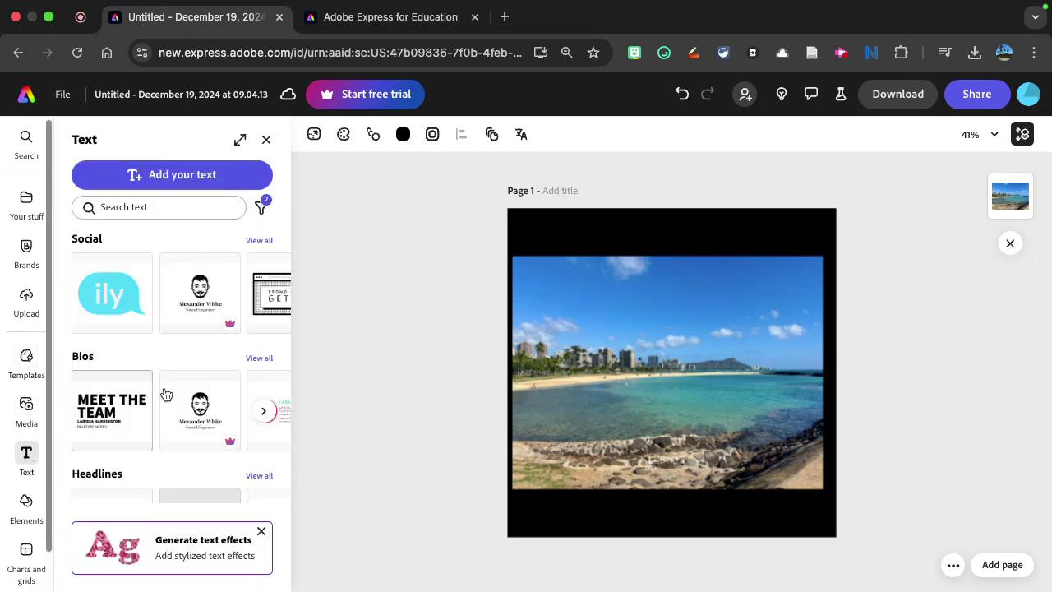
click(174, 175)
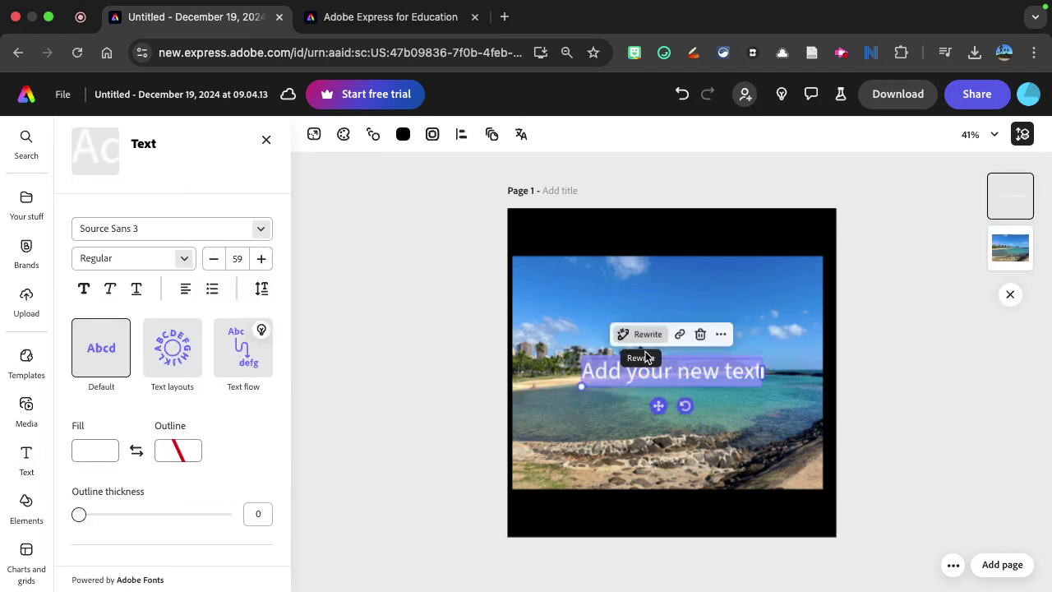
text(Aloha!)
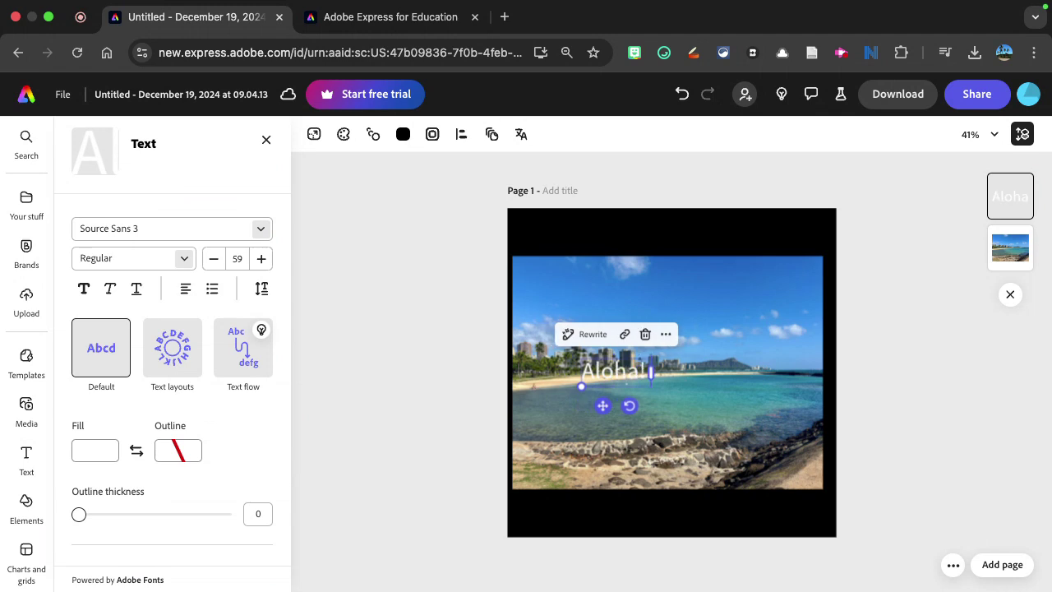
drag(637, 372, 673, 283)
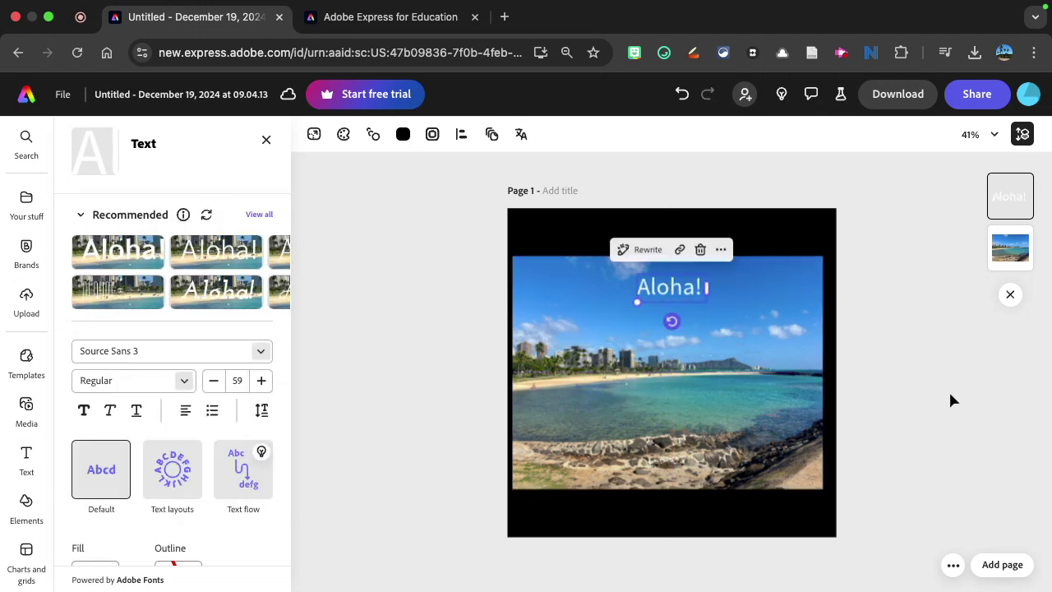
Step: Set Aloha! to font size 144, reposition it, and add a grey outline of thickness 28
click(236, 380)
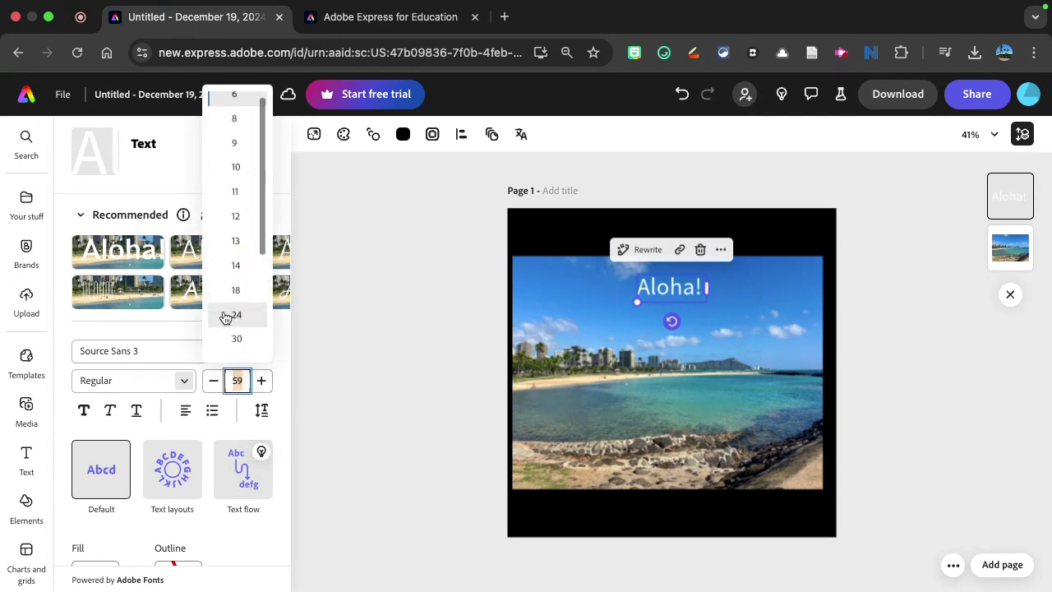
scroll(238, 328, down, 5)
click(250, 325)
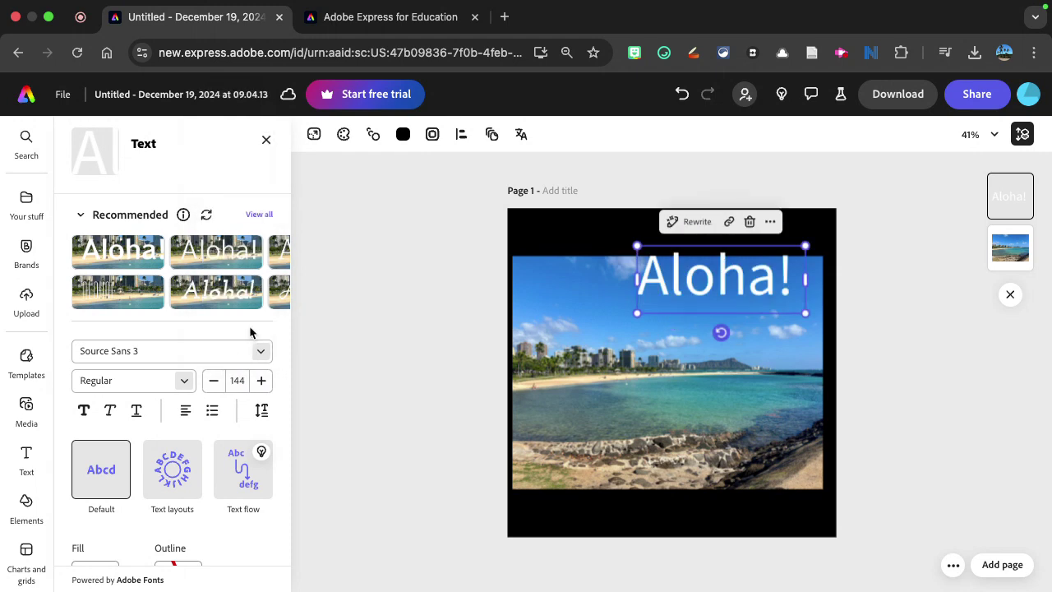
drag(728, 307, 688, 327)
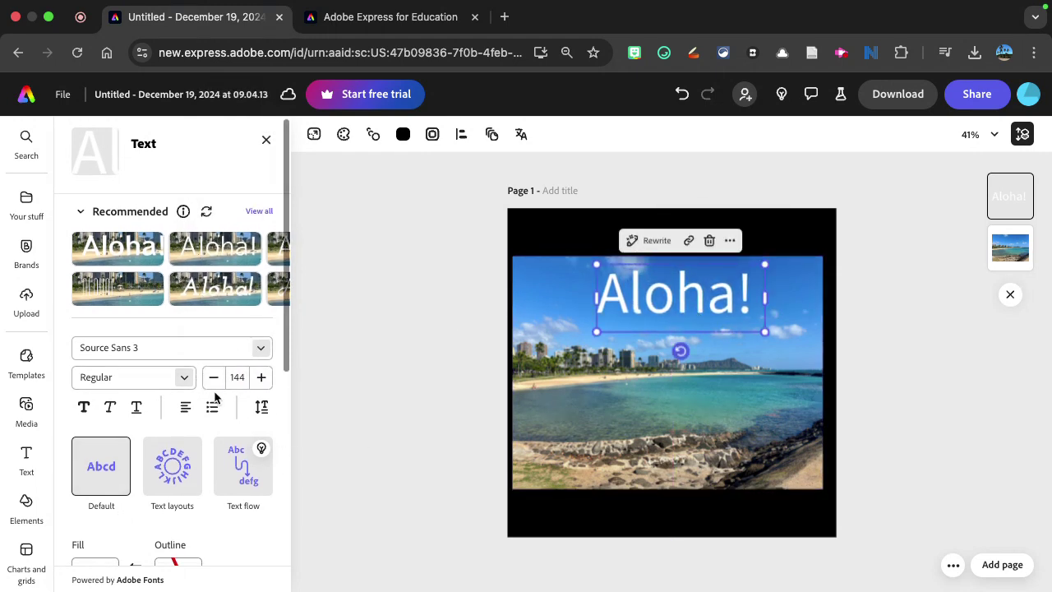
scroll(212, 386, down, 4)
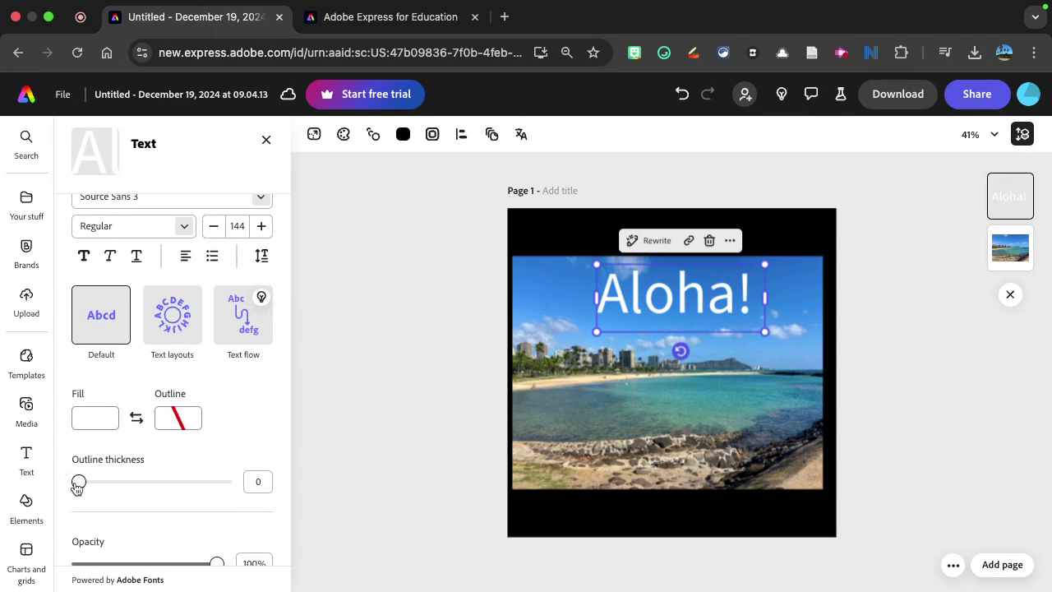
drag(78, 481, 136, 483)
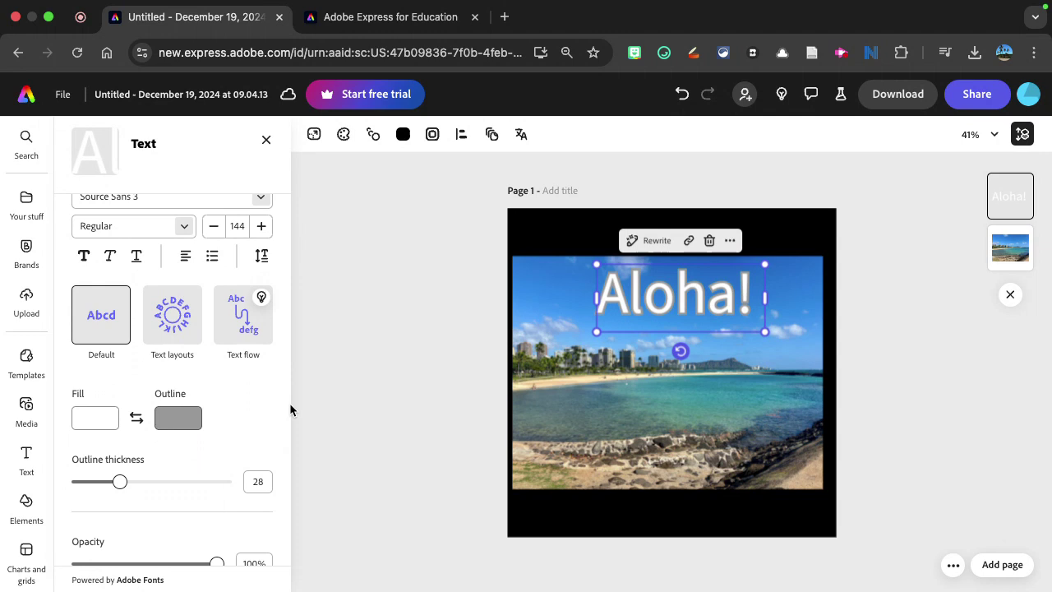
click(354, 379)
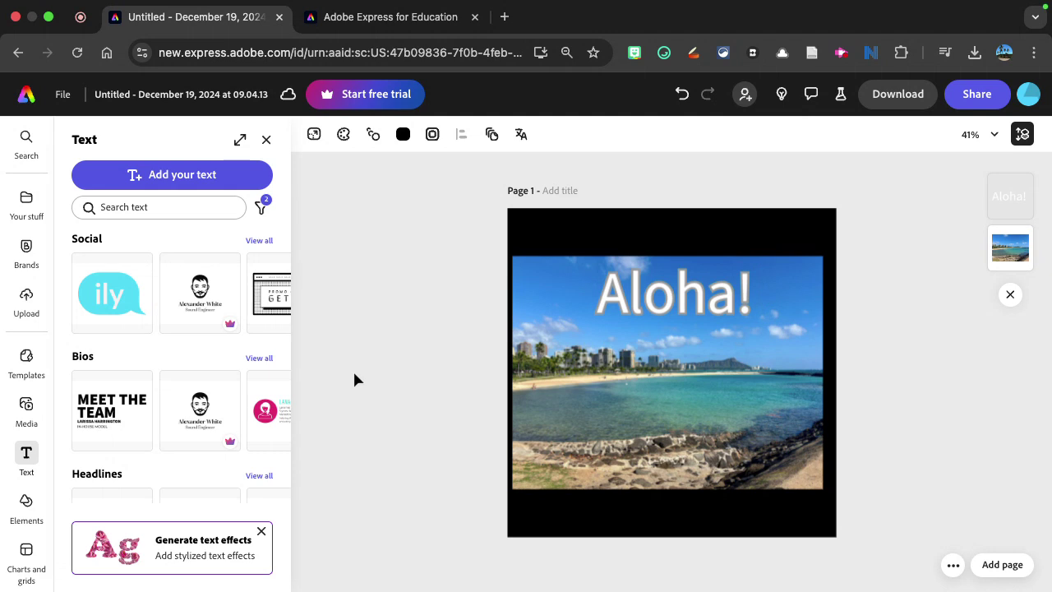
Step: Open the download options and keep PNG (Best for images) as the file format
click(910, 97)
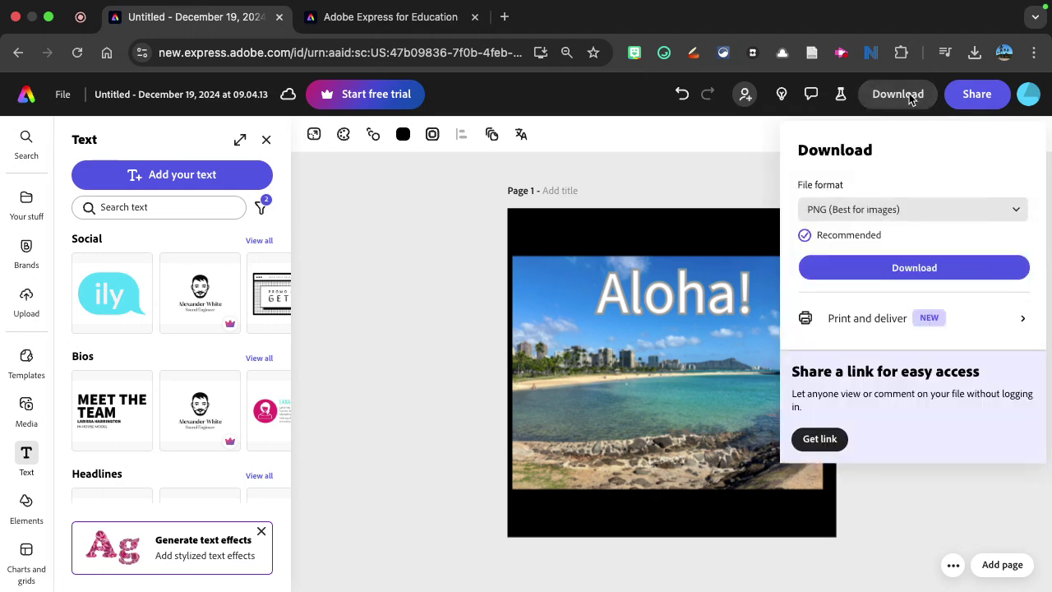
click(870, 210)
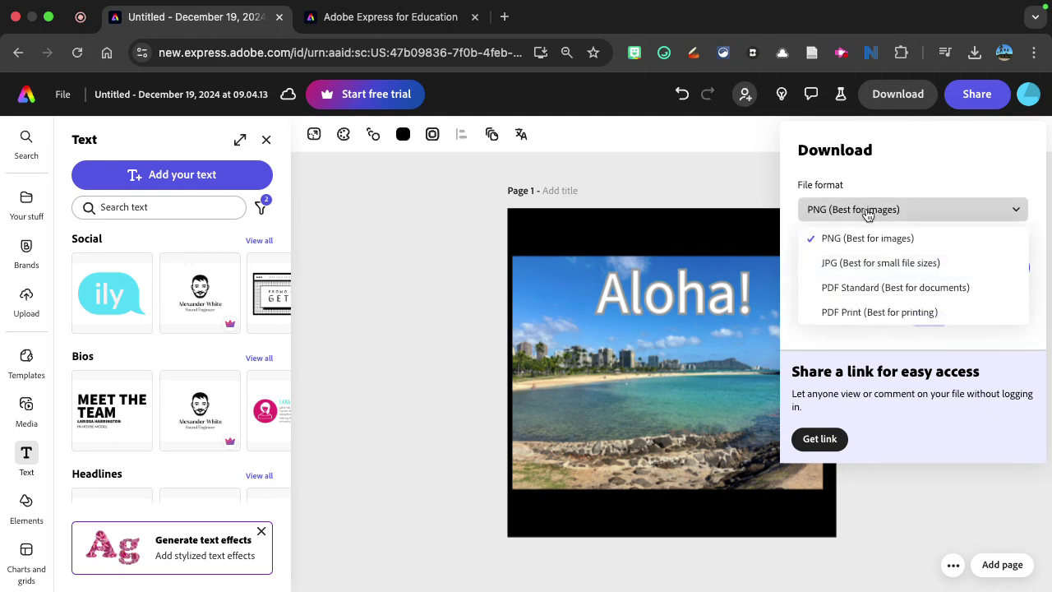
click(646, 212)
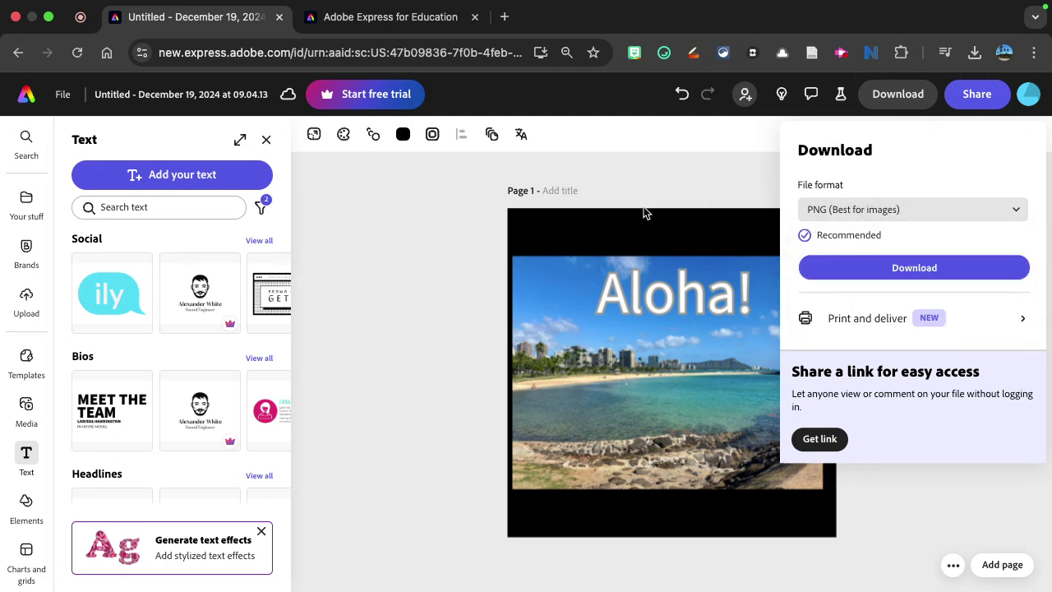
Step: Start a Generate image design with the prompt 'Generate a creature that is a combination of a duck and a sunflower.'
click(37, 100)
click(27, 97)
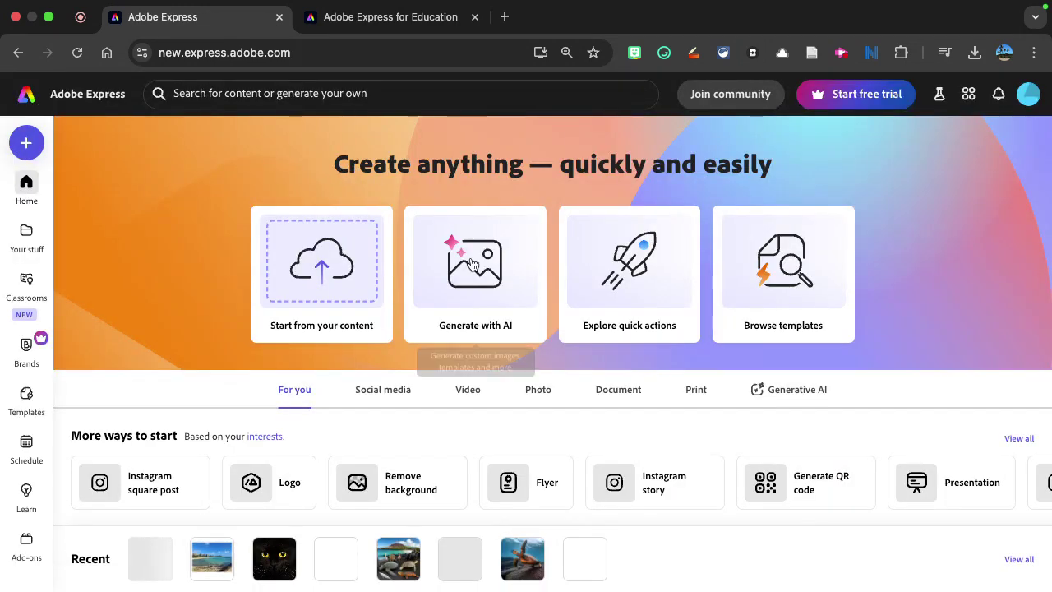
click(453, 250)
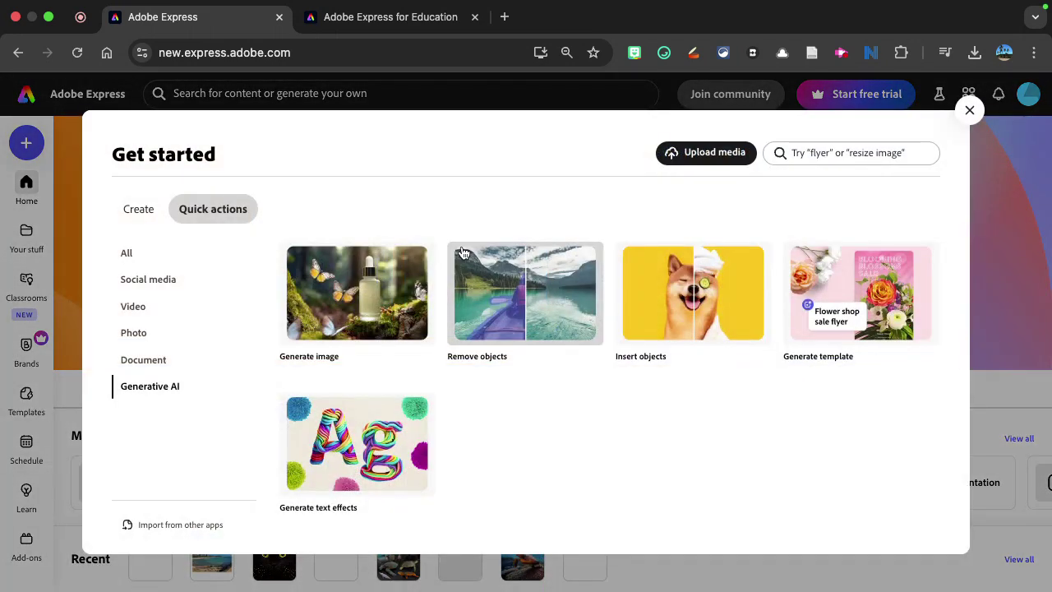
click(370, 279)
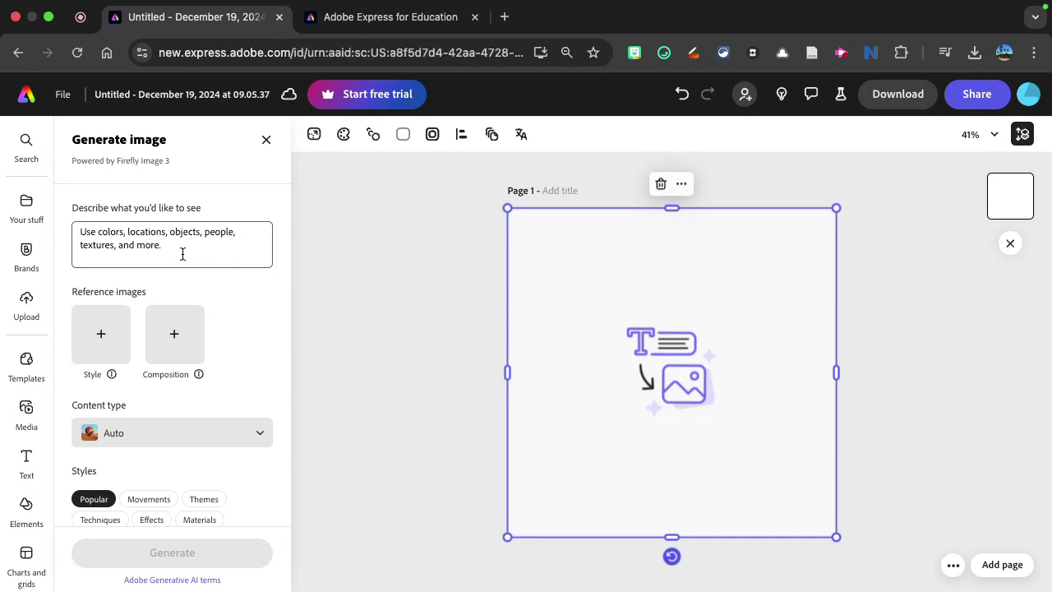
text(Genera)
key(BackSpace)
key(BackSpace)
key(BackSpace)
key(BackSpace)
key(BackSpace)
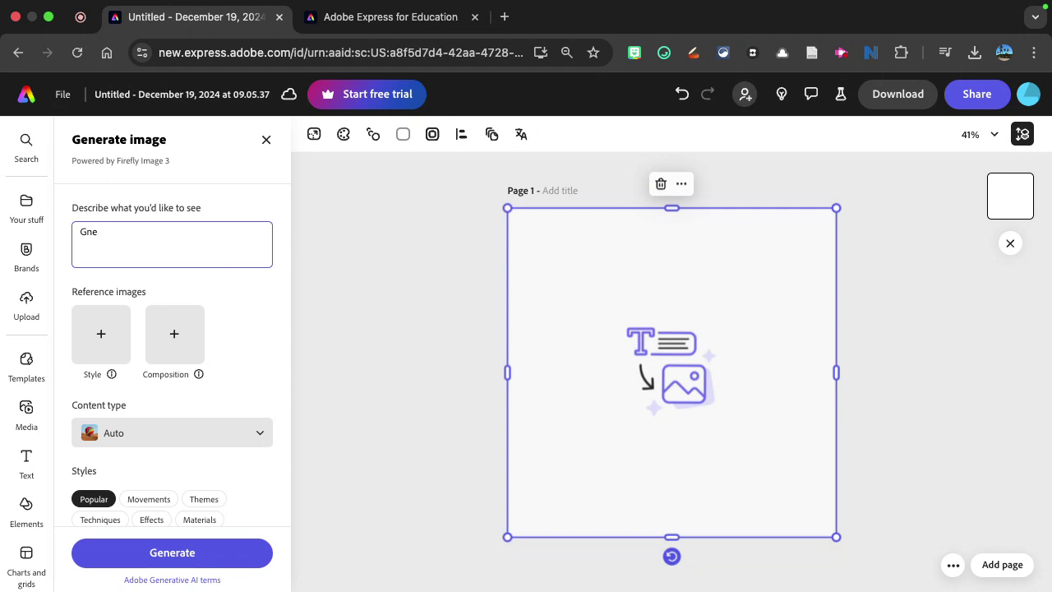
text(enerate a creature that is a comb)
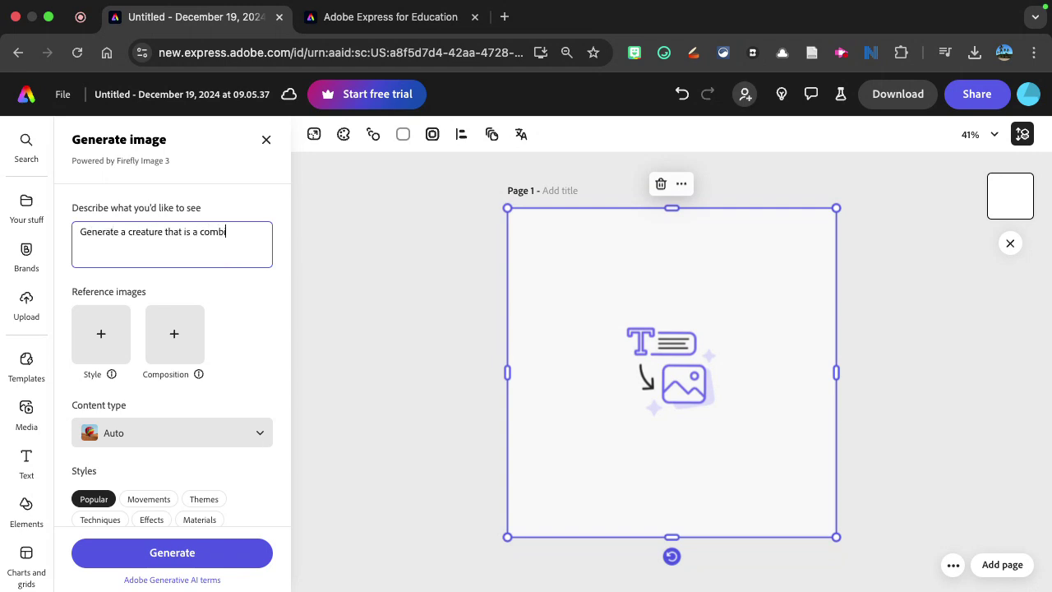
text(ination of a duck and a sunflower)
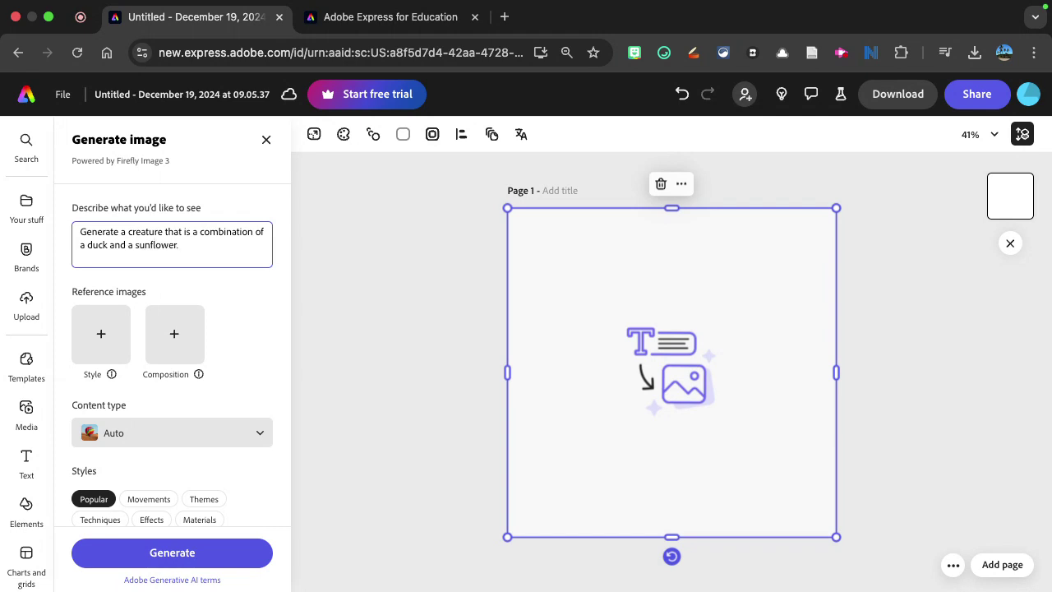
text(.)
Step: Generate duck-sunflower images, place the second result on the page, then go home
click(156, 549)
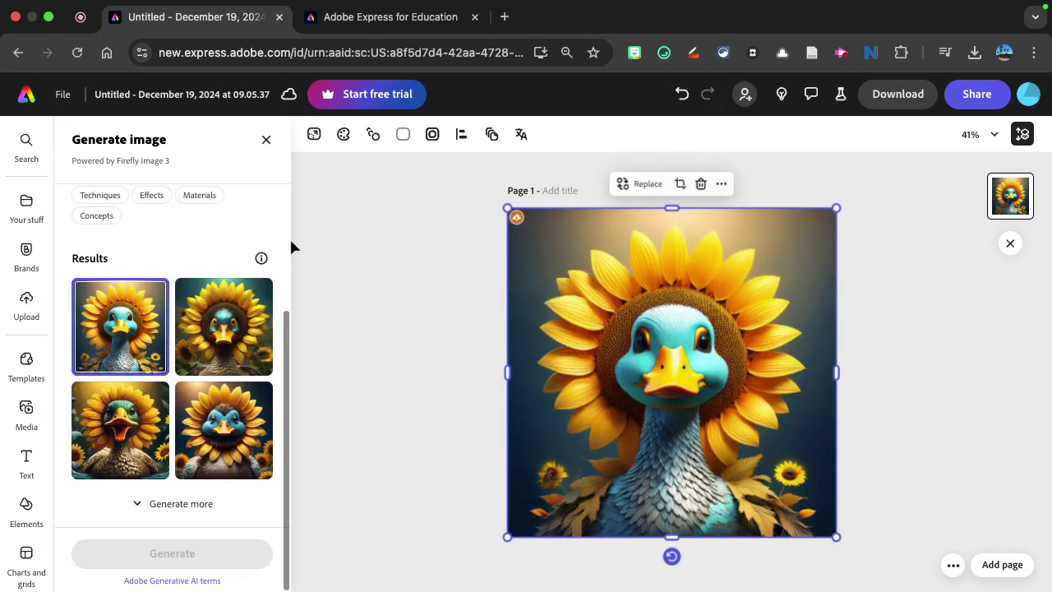
click(210, 356)
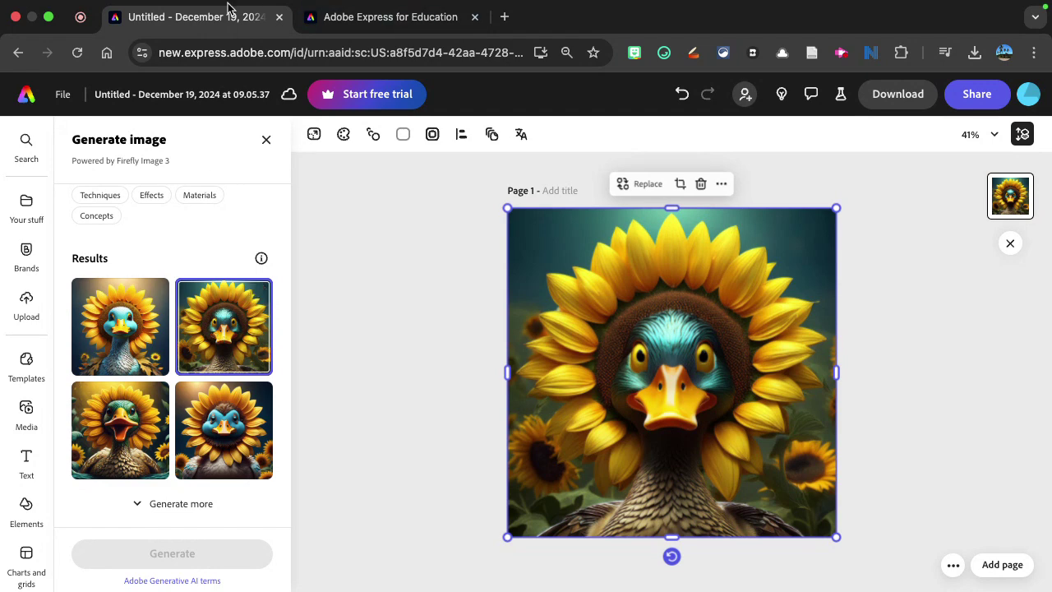
click(18, 105)
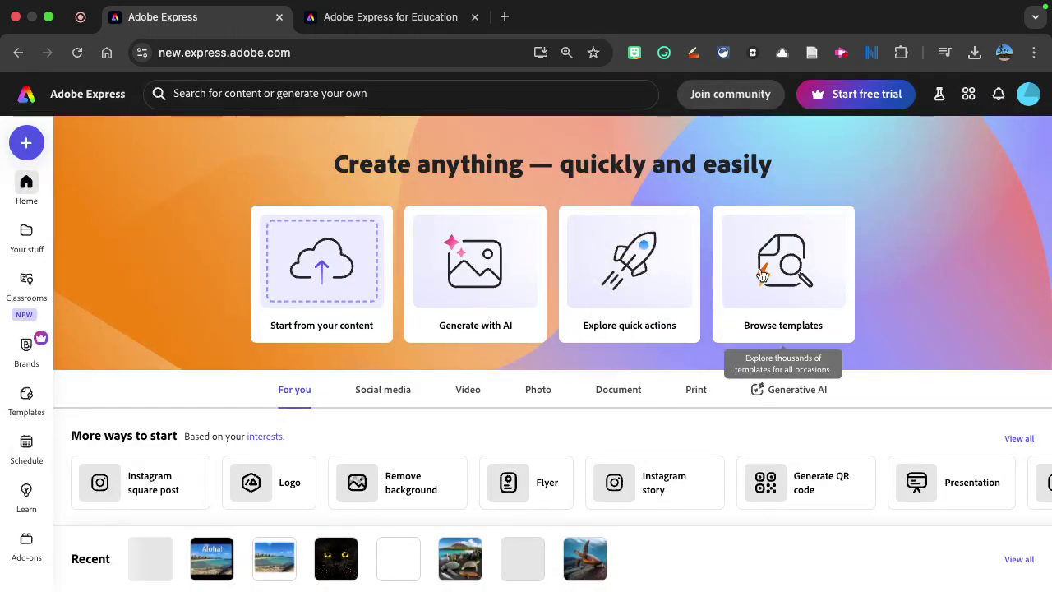
Step: Try searching quick actions for 'websit', then close them and open the Create search box
click(653, 273)
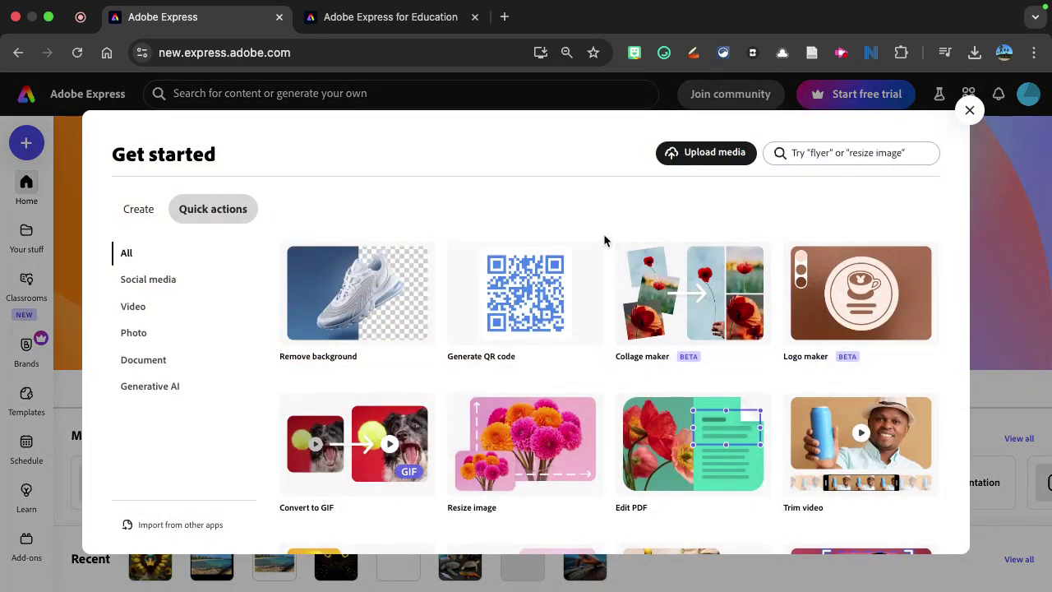
click(813, 153)
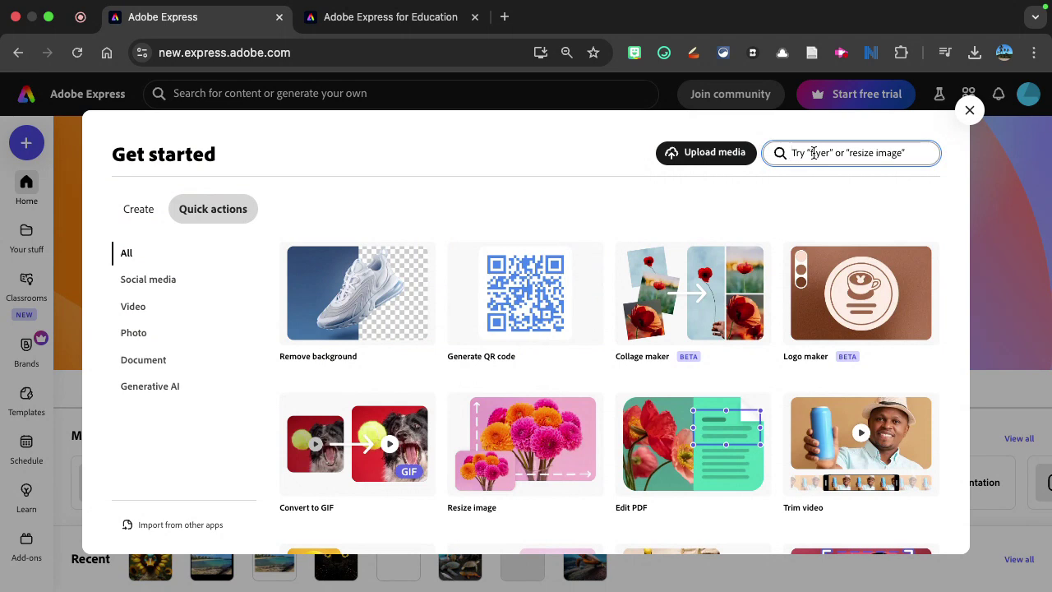
text(websit)
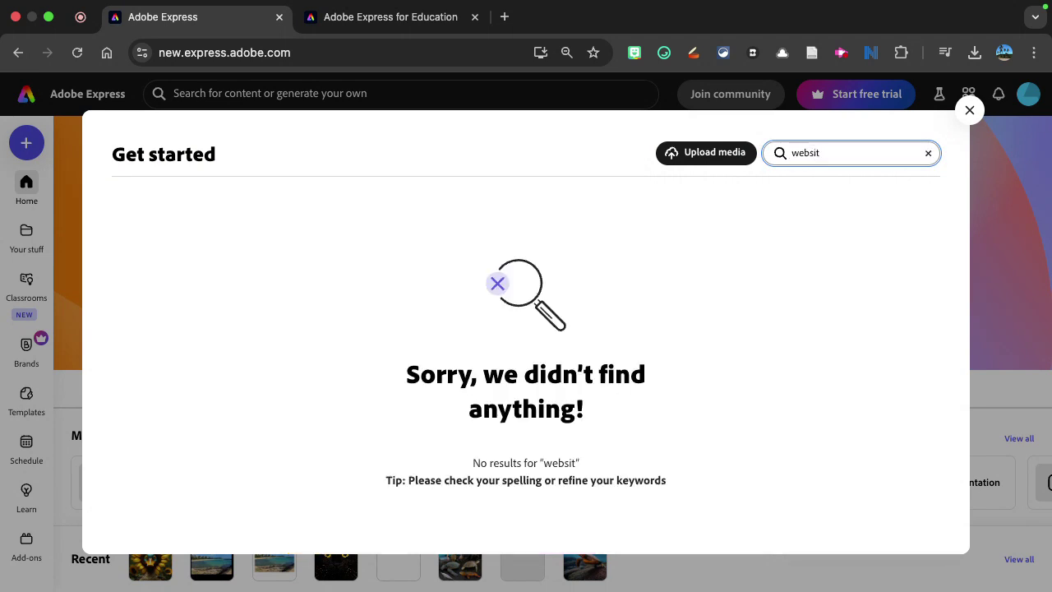
key(BackSpace)
key(BackSpace)
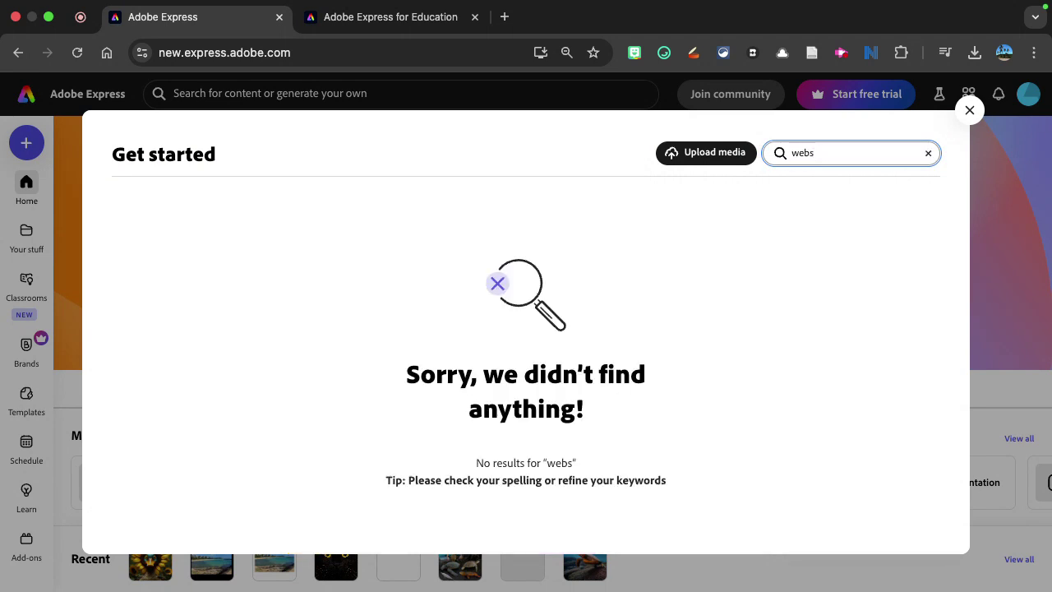
key(BackSpace)
key(BackSpace)
key(BackSpace)
key(BackSpace)
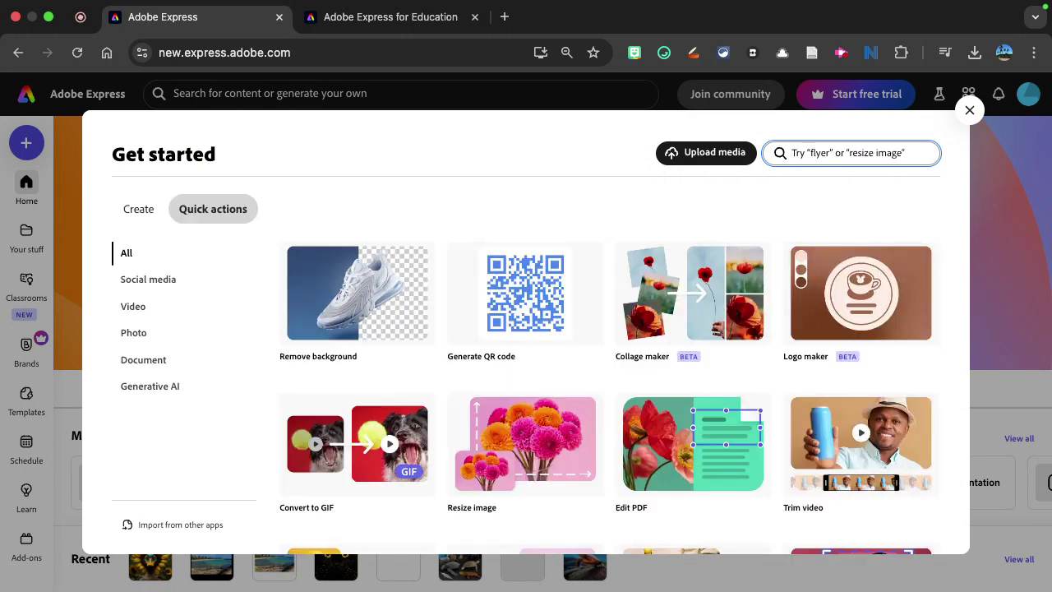
click(971, 114)
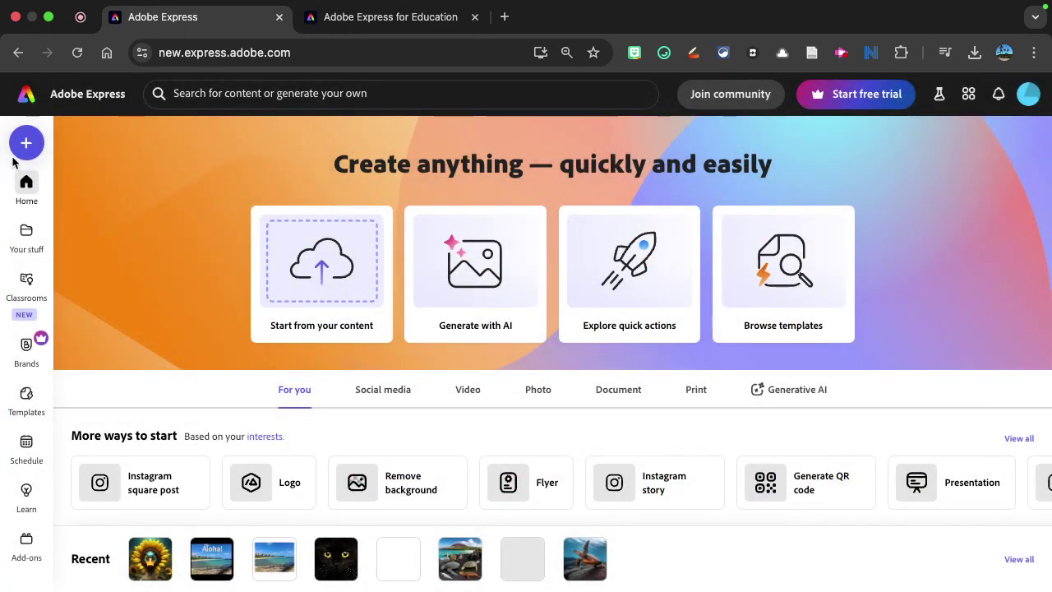
click(24, 148)
click(788, 154)
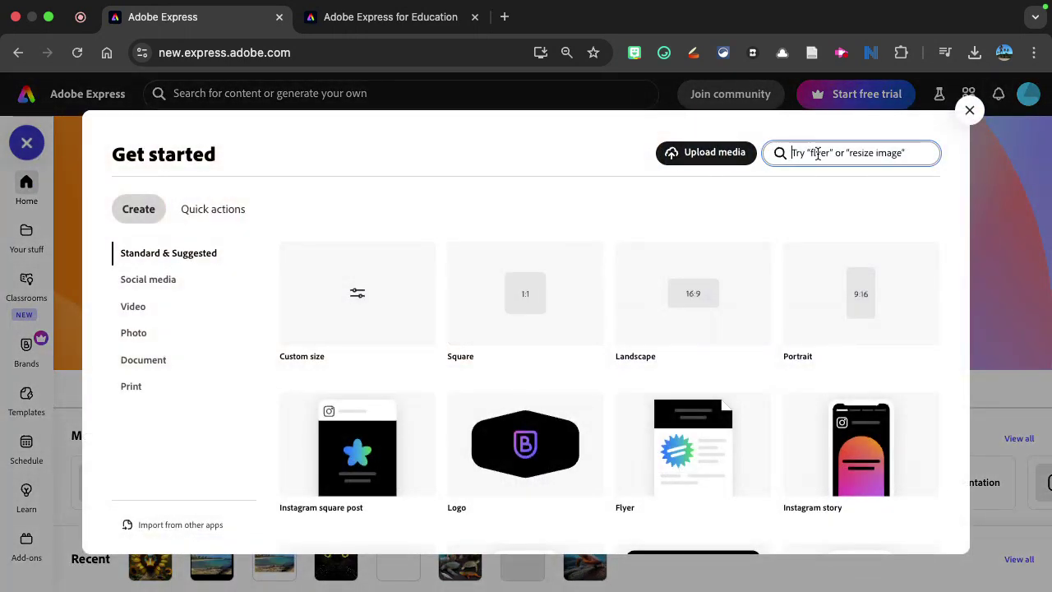
Step: Search 'web', choose Webpage, and select the Education template My Learning Journal
text(web)
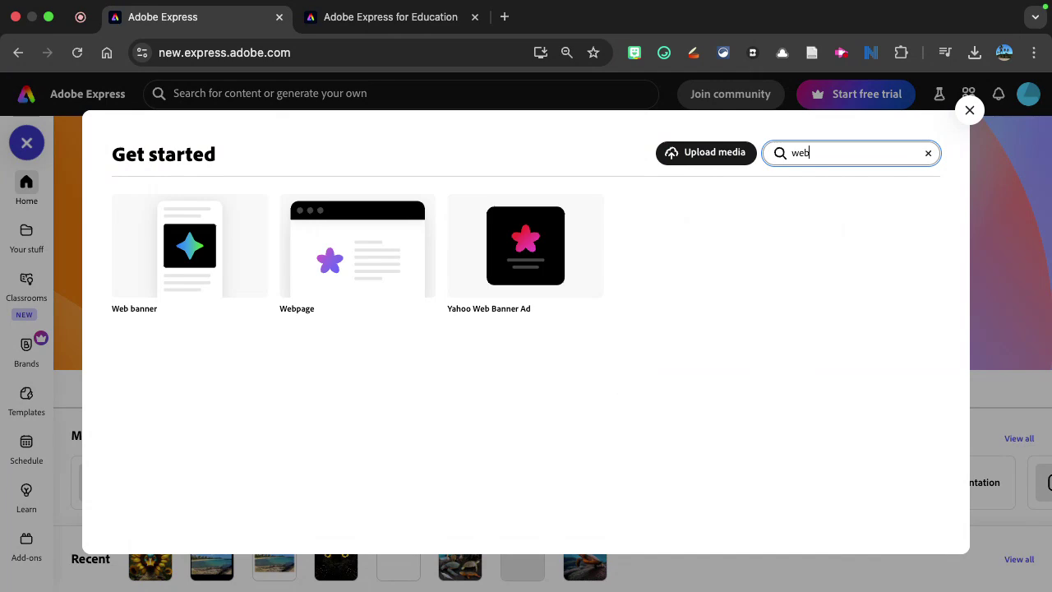
click(403, 254)
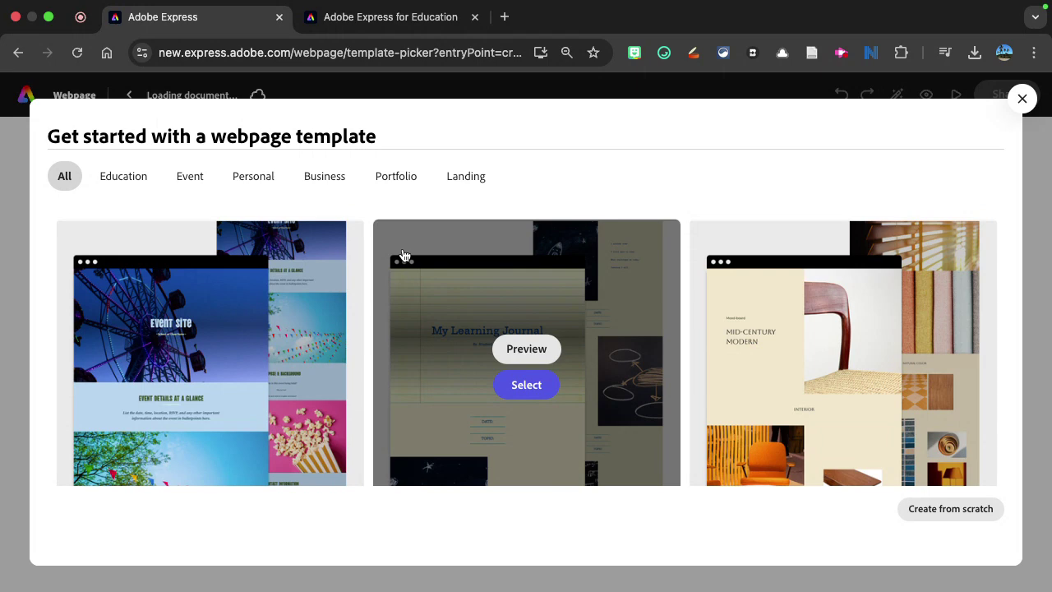
click(146, 188)
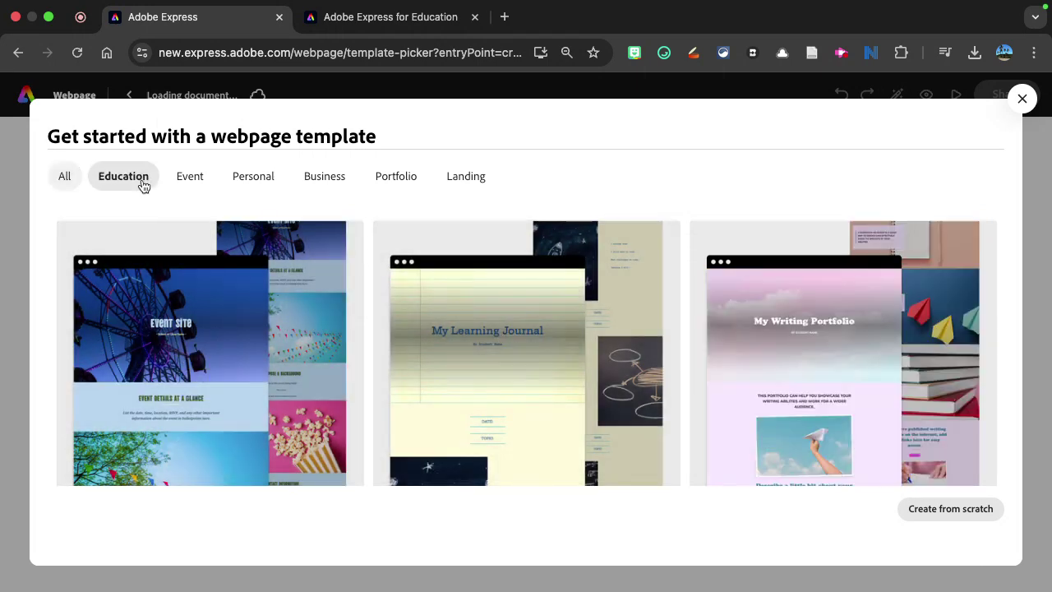
mouse_move(512, 392)
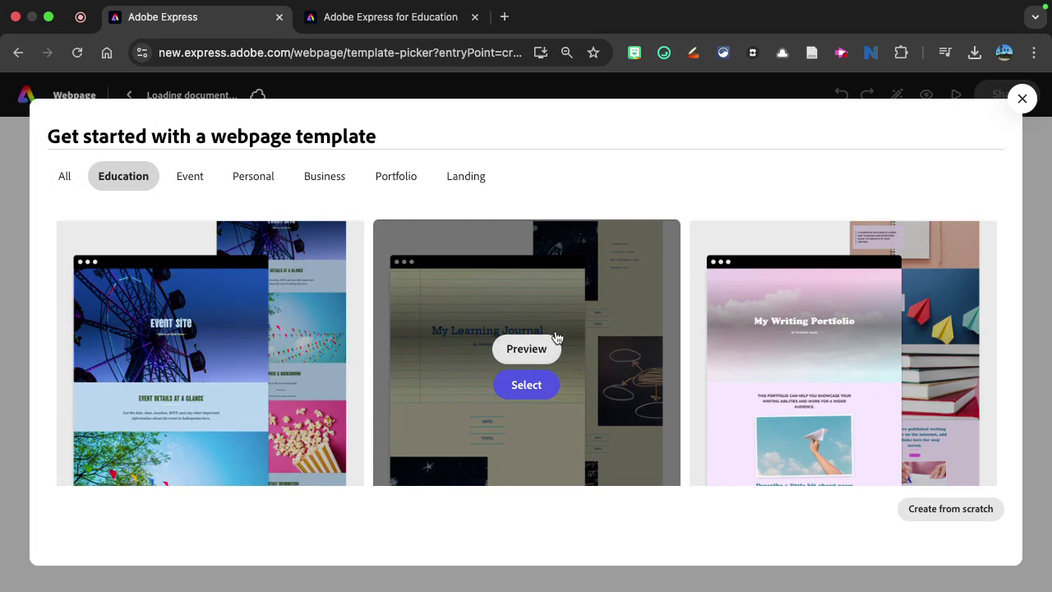
click(526, 386)
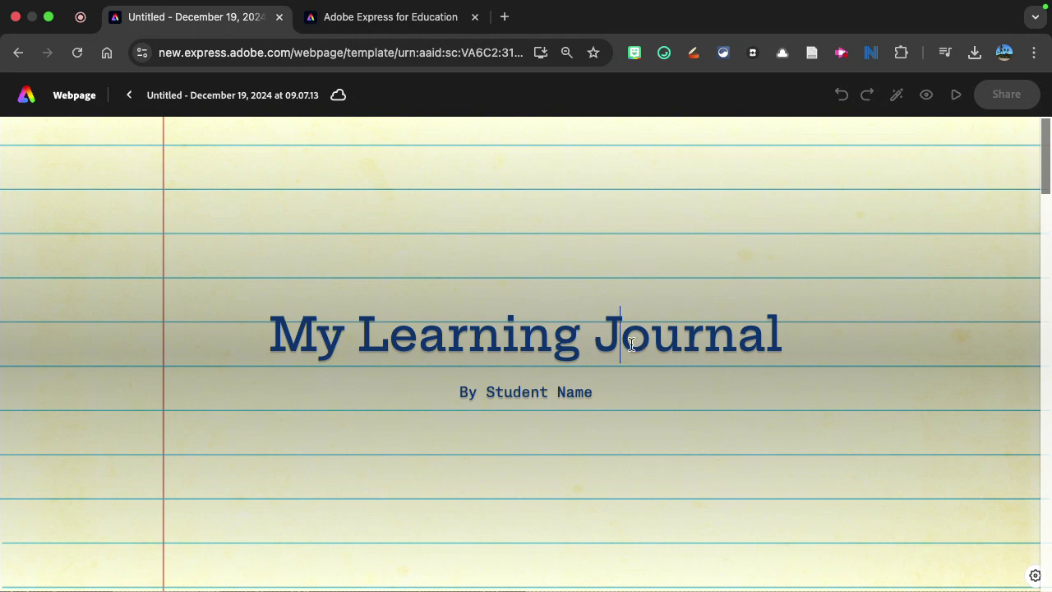
Step: Scroll through the journal prompts, open the insert bar and select the chalk rocket image
scroll(588, 353, down, 5)
scroll(588, 353, down, 3)
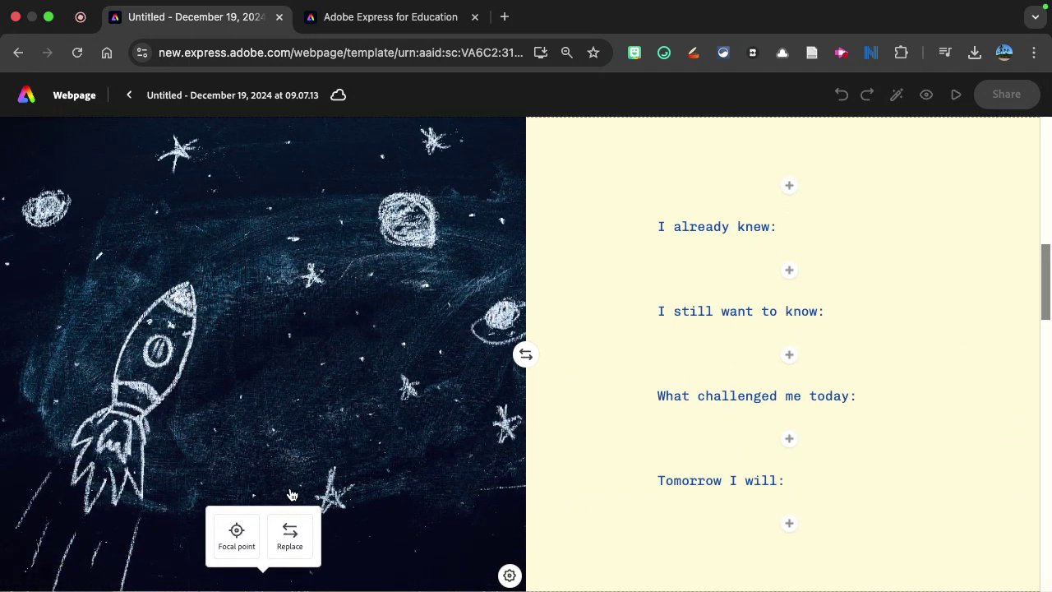
click(789, 186)
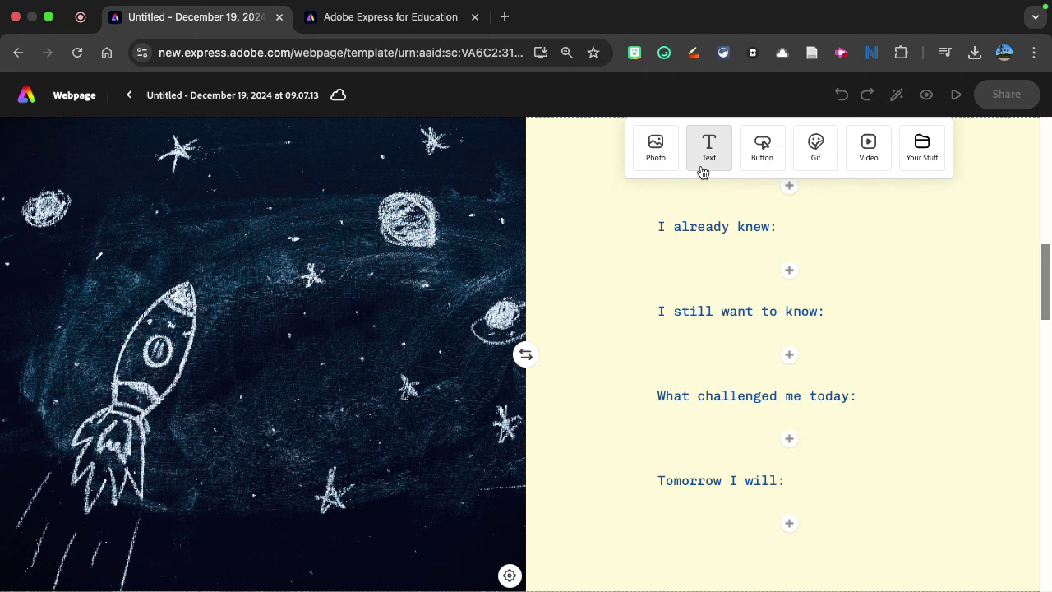
click(426, 230)
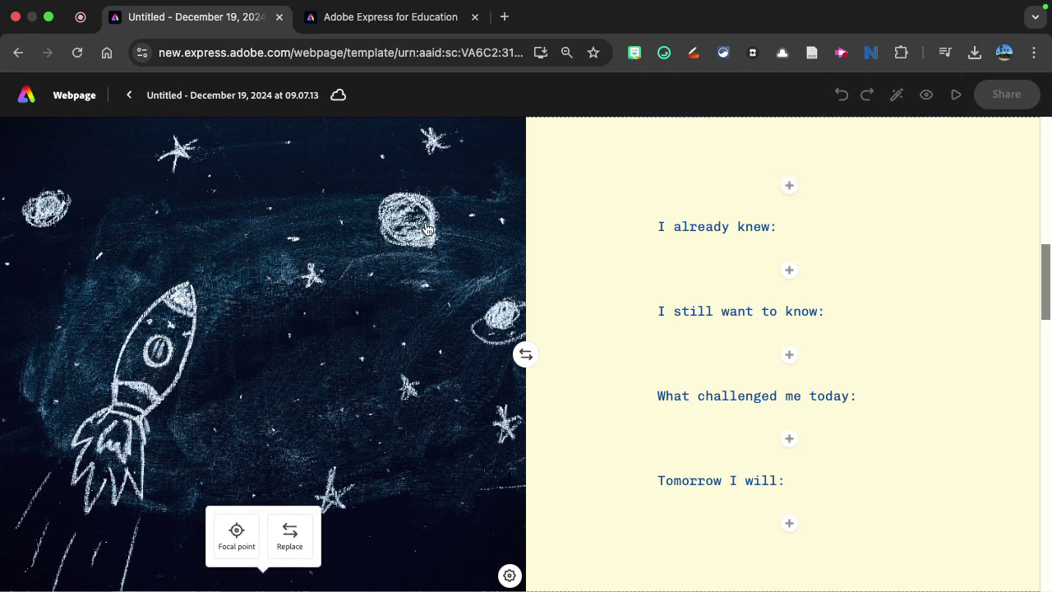
Step: Browse replacement photos for the rocket image, close without changing it, and return home
click(291, 539)
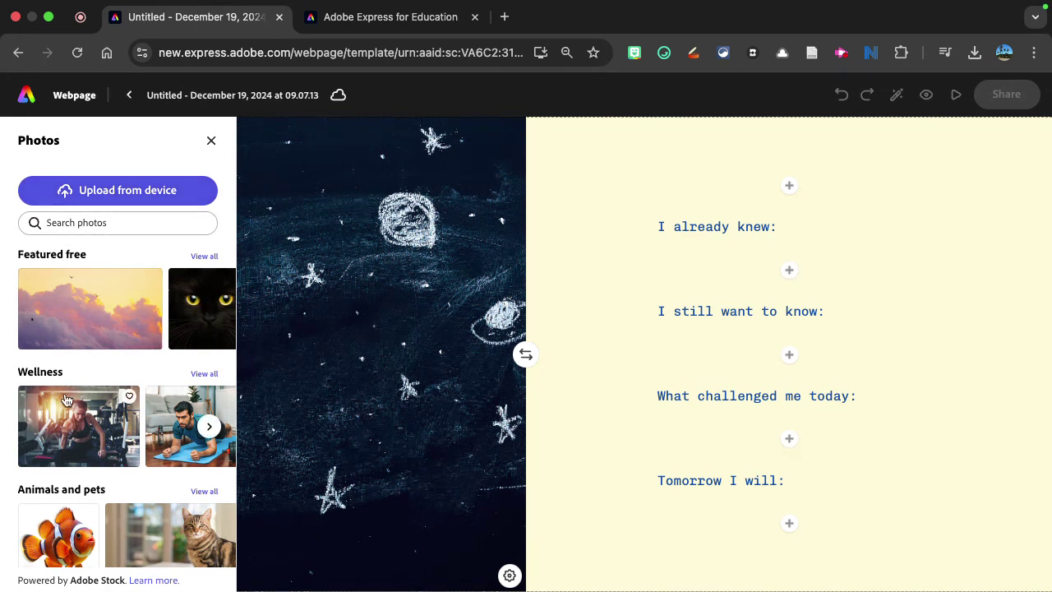
scroll(113, 407, down, 3)
scroll(113, 403, down, 1)
scroll(148, 378, up, 4)
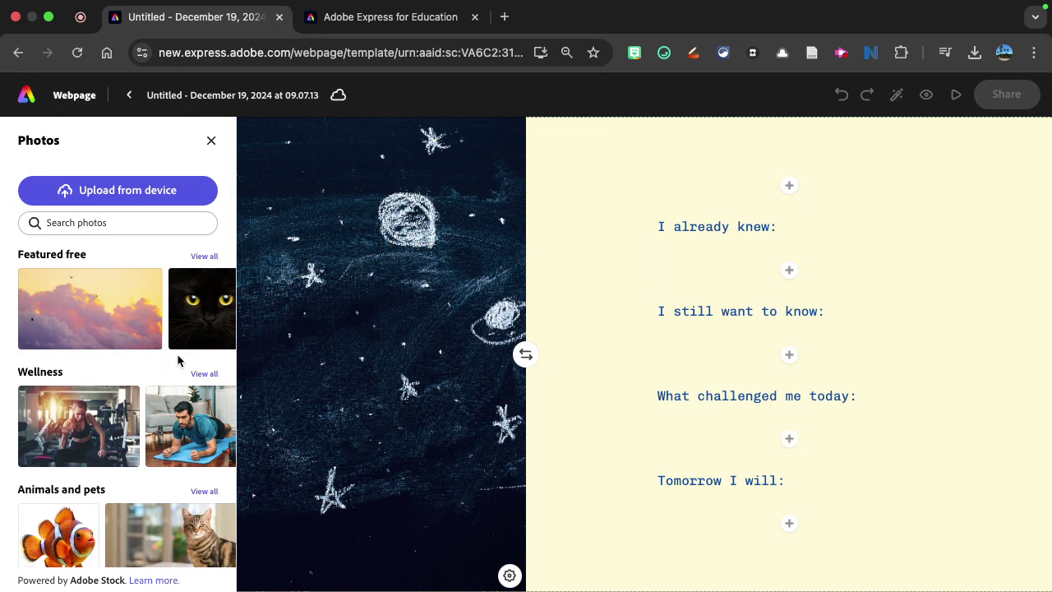
click(212, 142)
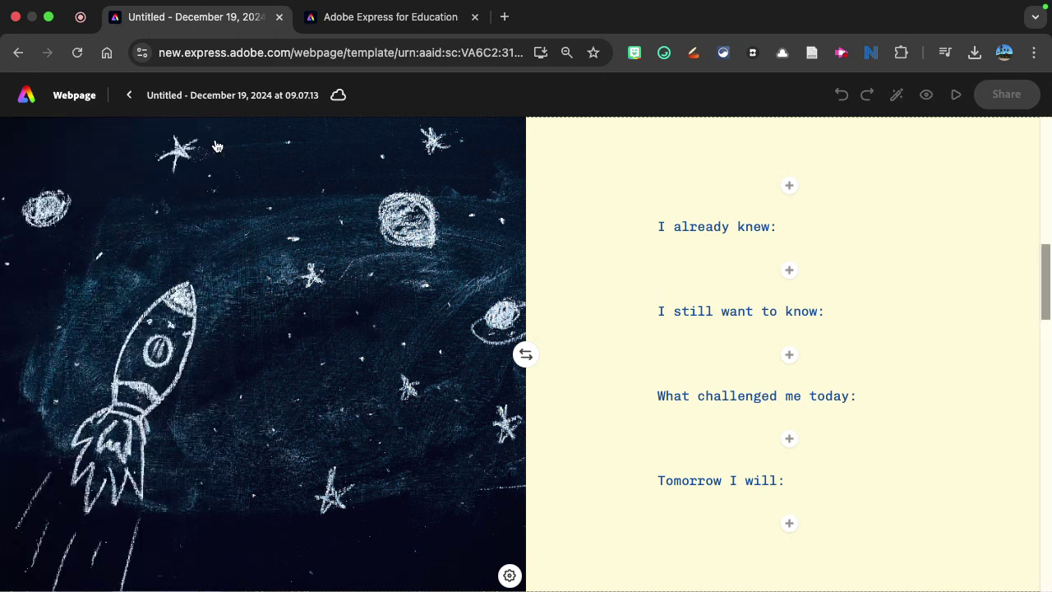
scroll(556, 252, up, 5)
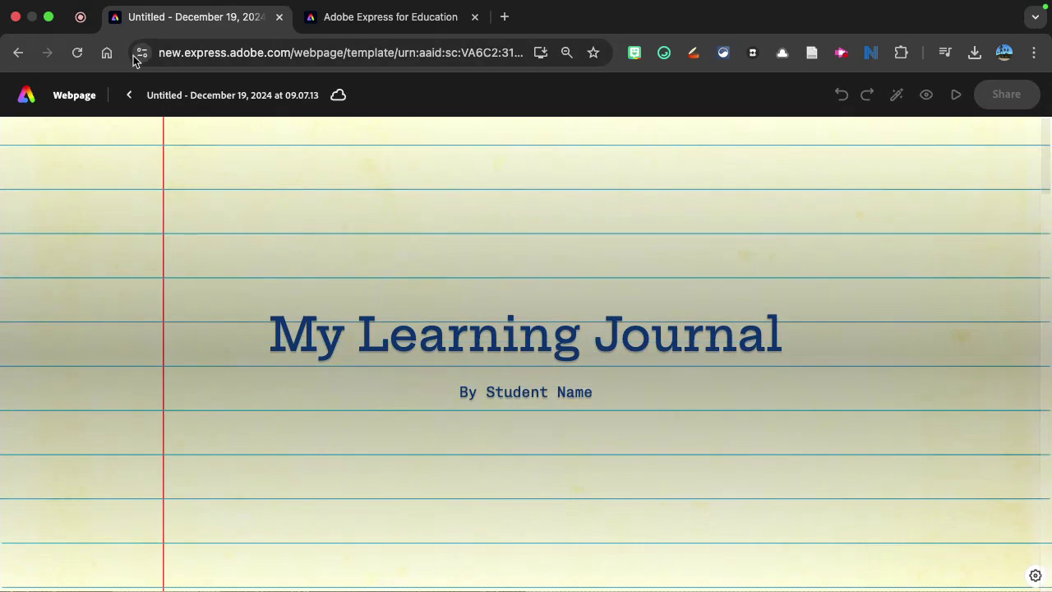
click(27, 95)
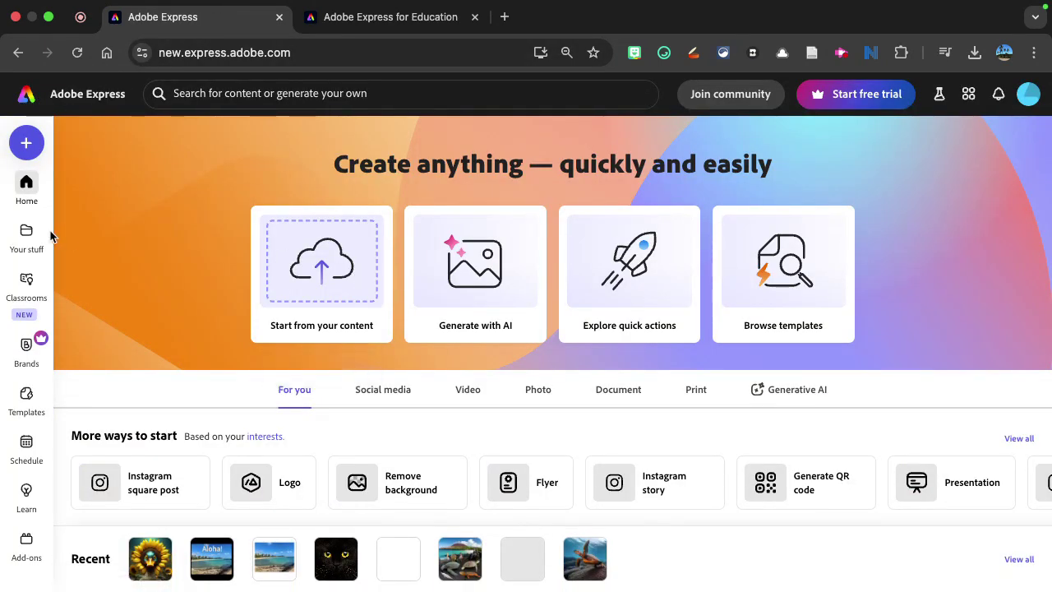
Step: In the cat Menu webpage, check its Share and Publish options and copy the published link
mouse_move(29, 249)
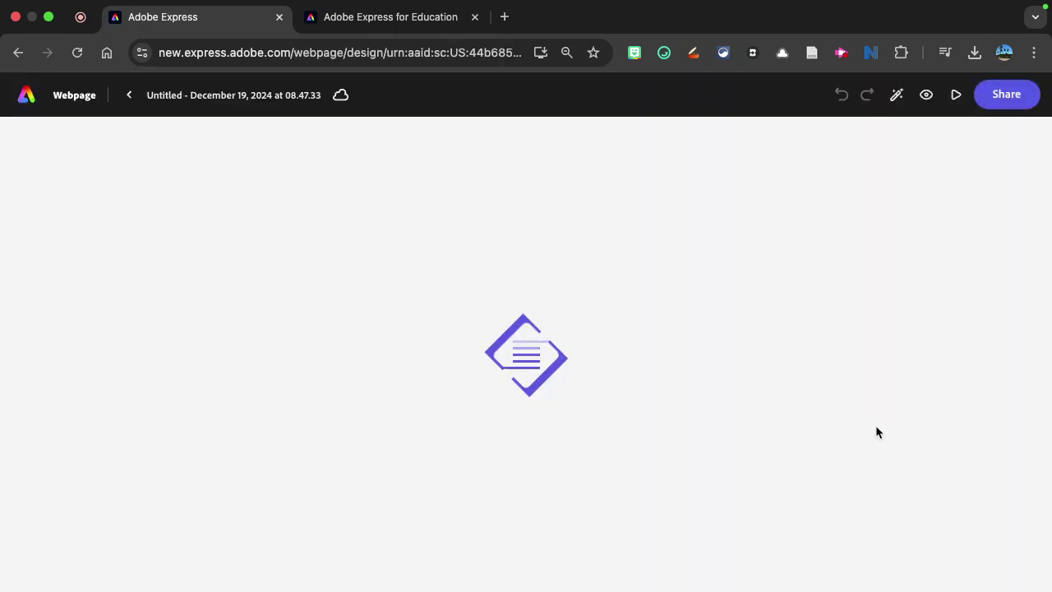
scroll(588, 355, down, 10)
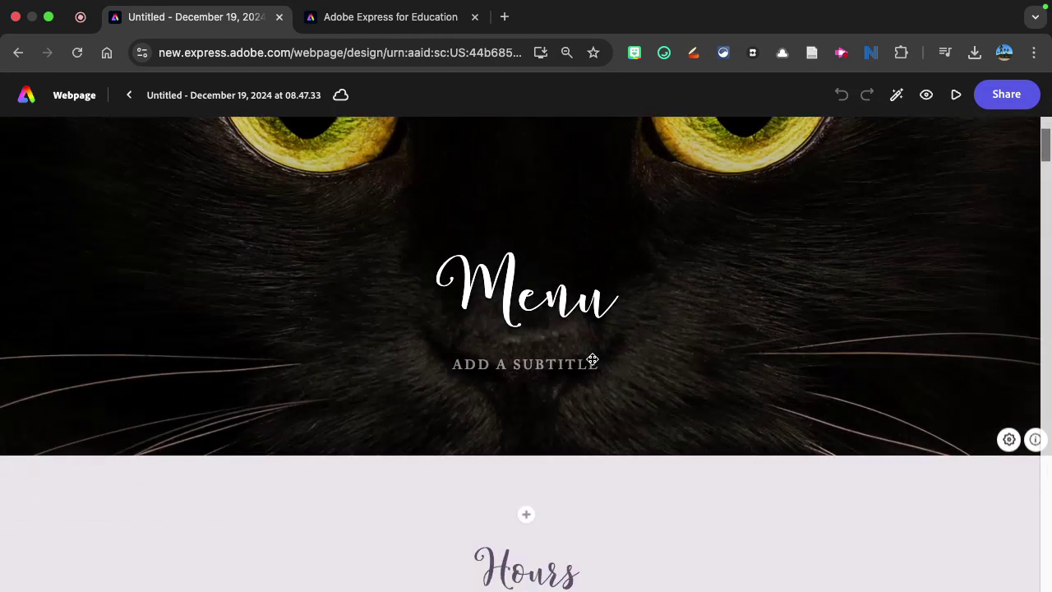
scroll(589, 355, up, 10)
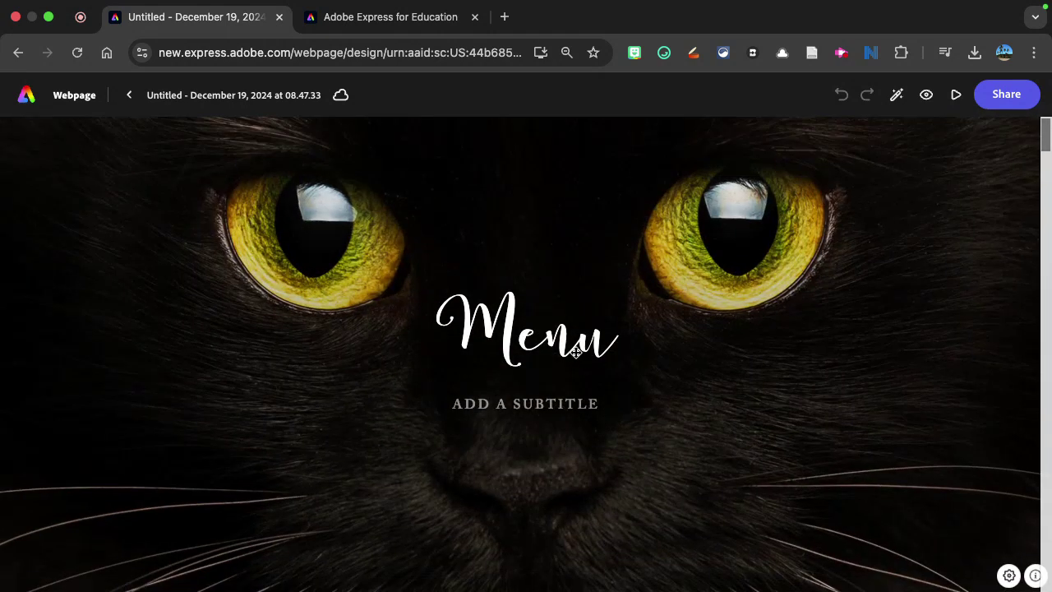
click(1009, 99)
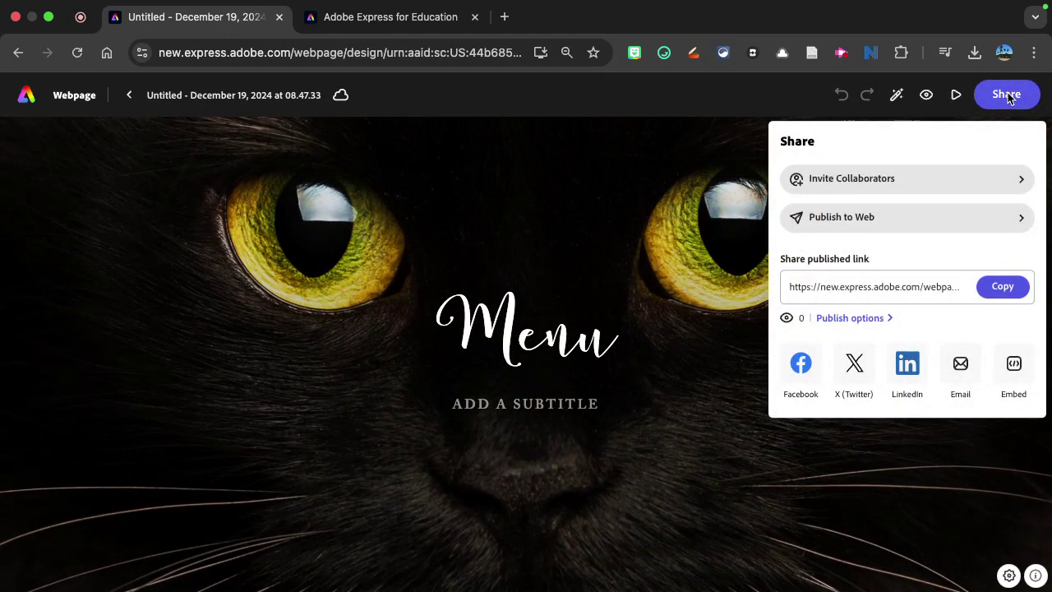
click(908, 217)
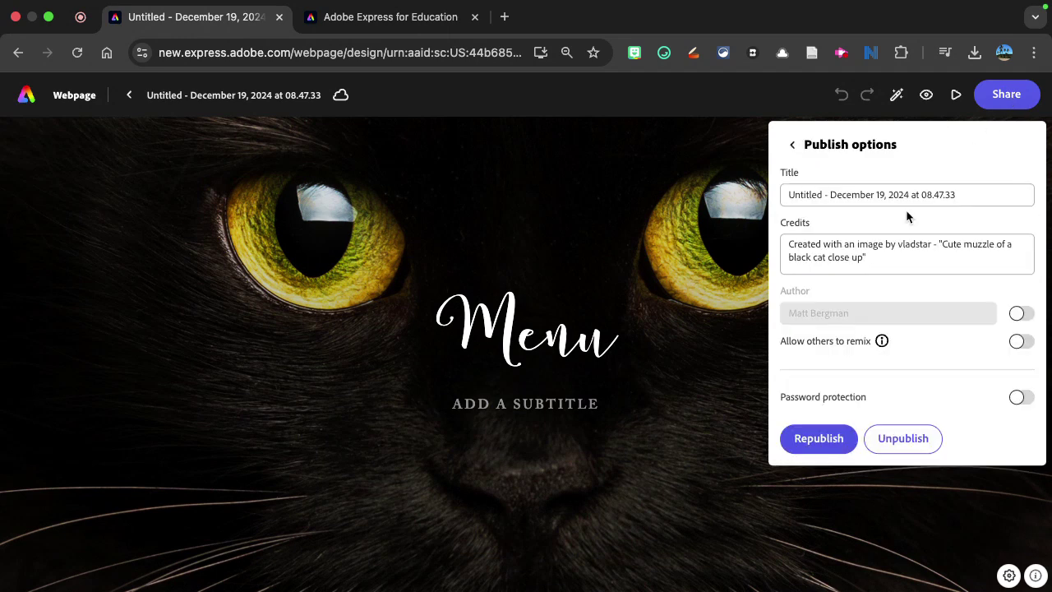
click(793, 144)
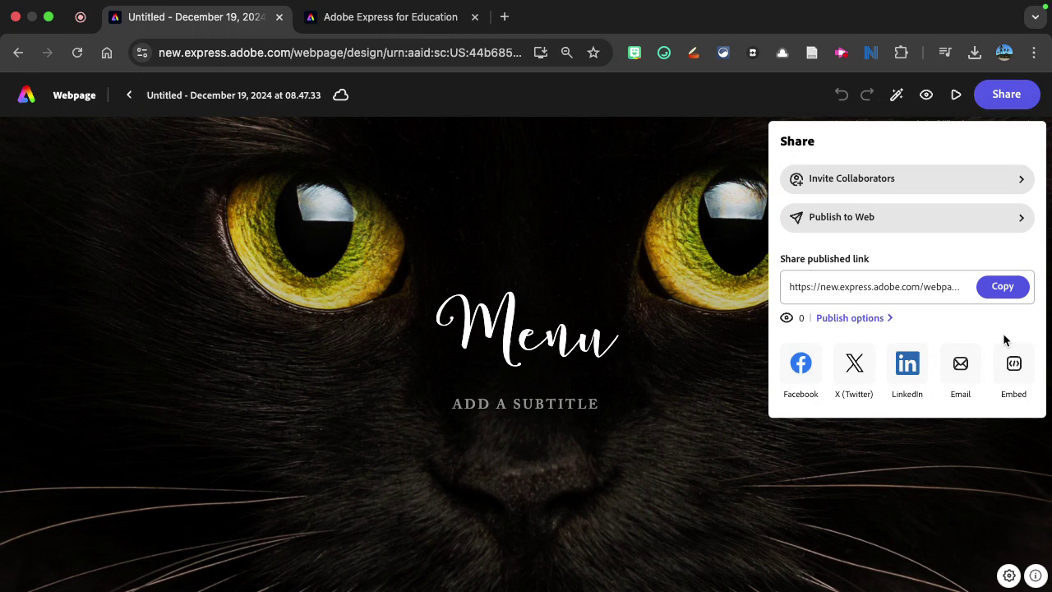
click(1005, 288)
click(688, 120)
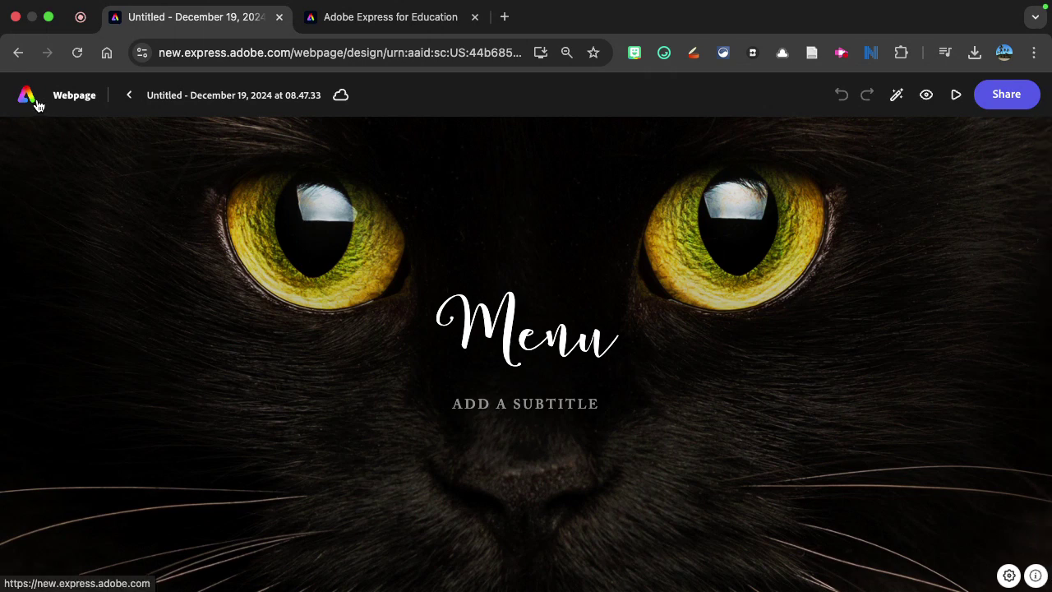
Step: Switch to the Adobe Express for Education tab and scroll to the educators, students and IT admins section
click(380, 20)
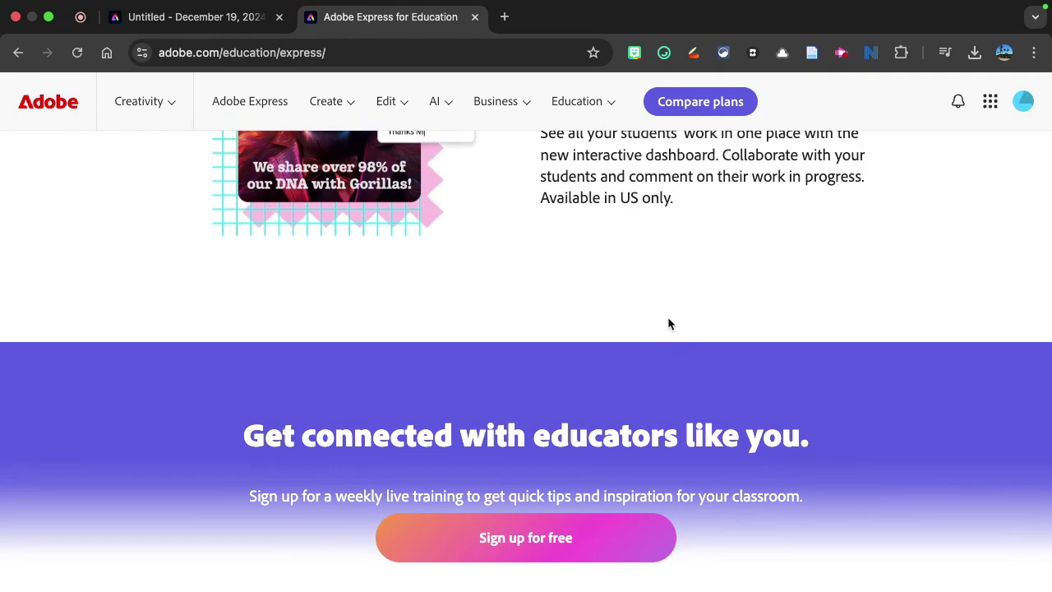
scroll(670, 322, down, 1)
scroll(670, 322, up, 10)
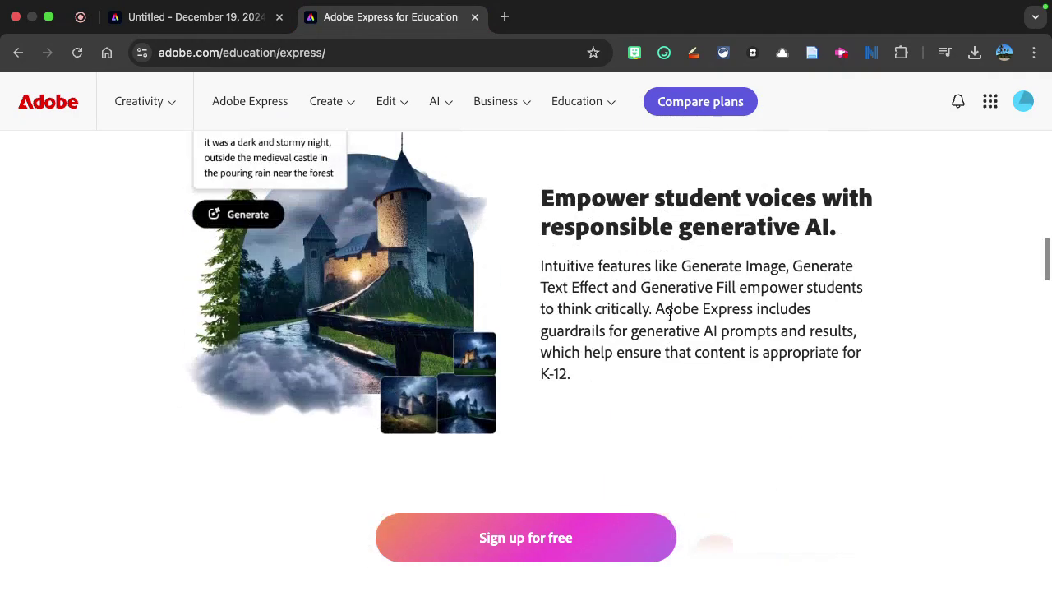
scroll(670, 320, up, 10)
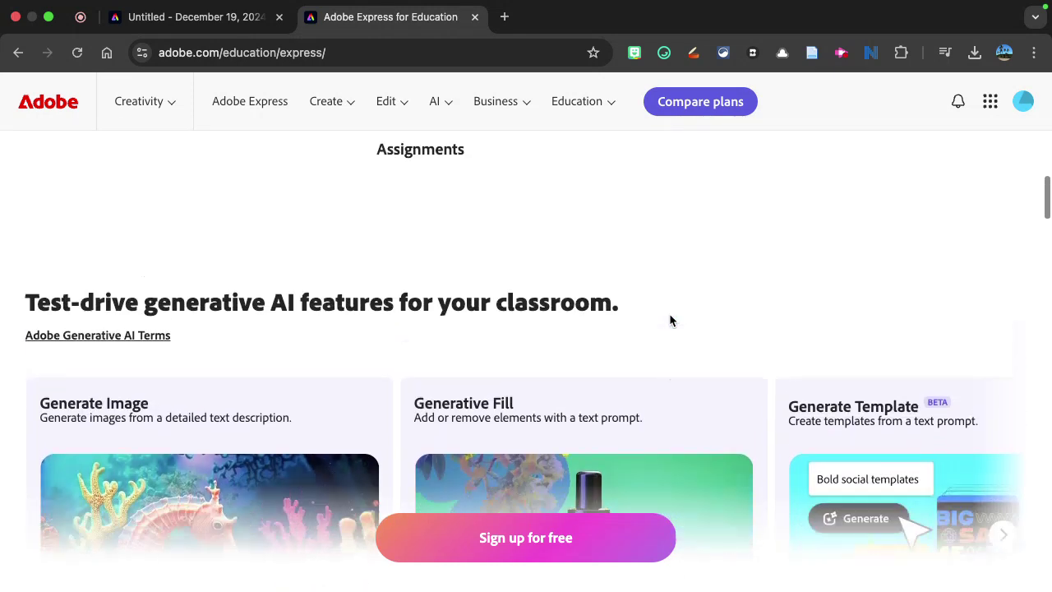
scroll(672, 321, up, 10)
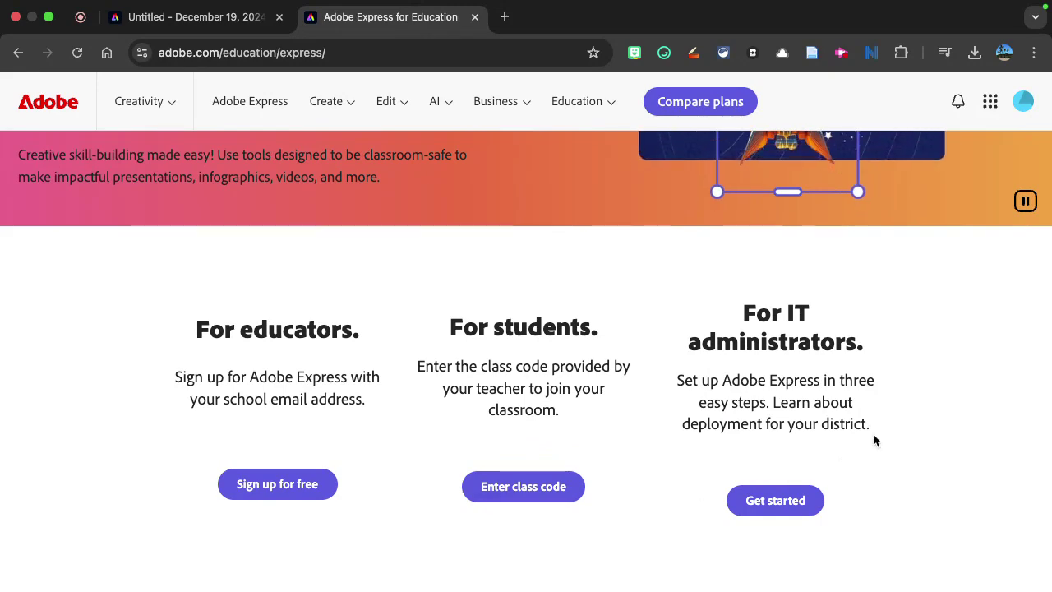
scroll(693, 366, up, 3)
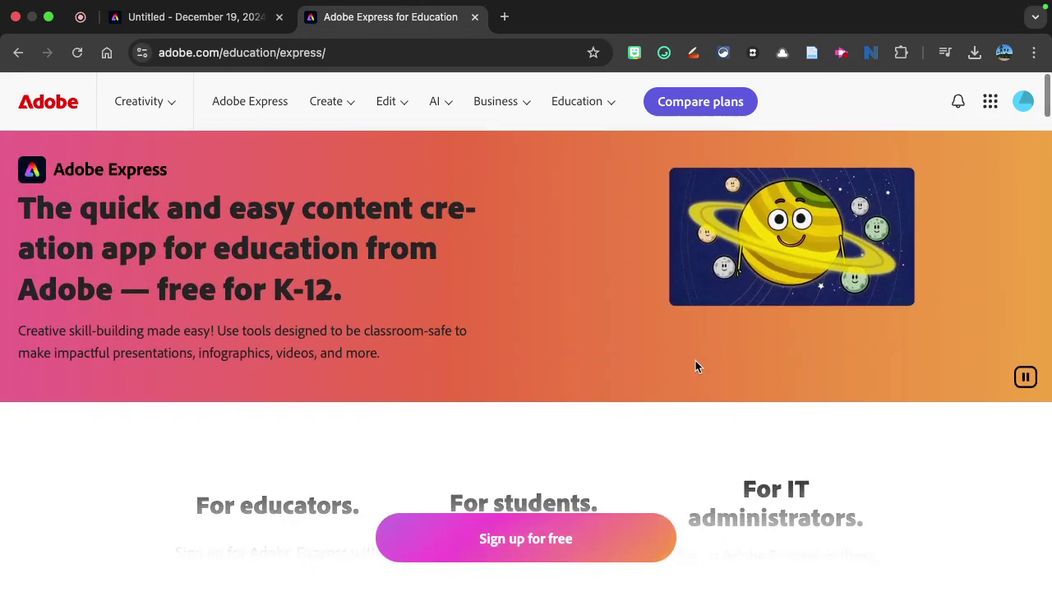
scroll(696, 362, down, 5)
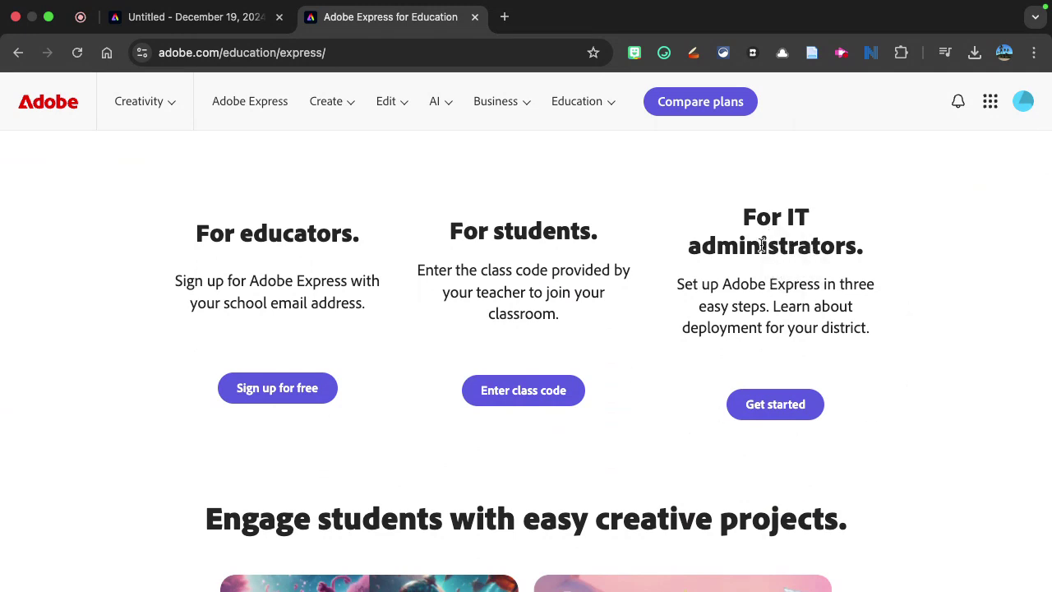
click(842, 52)
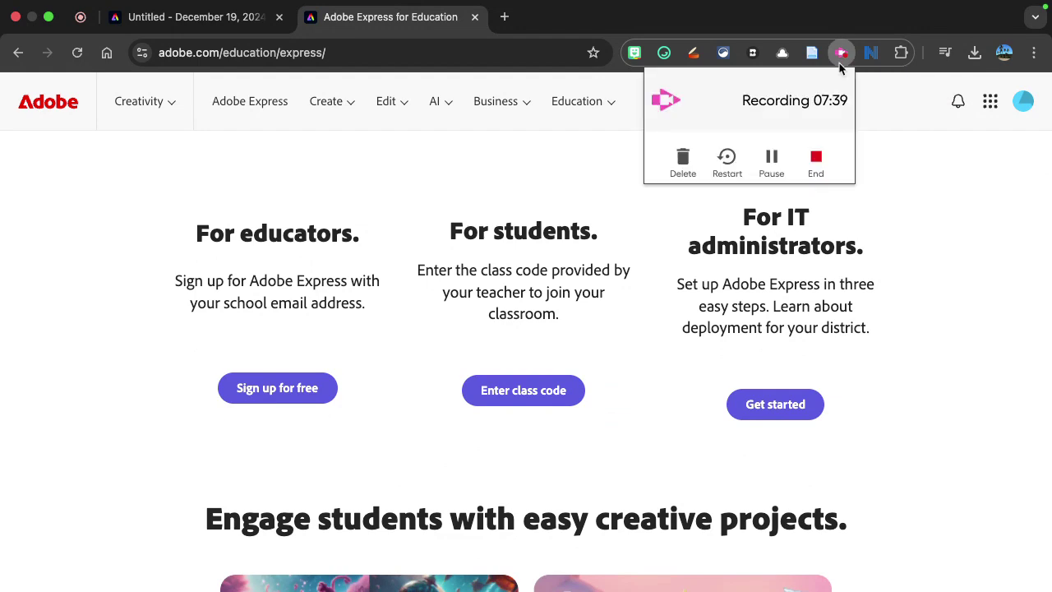